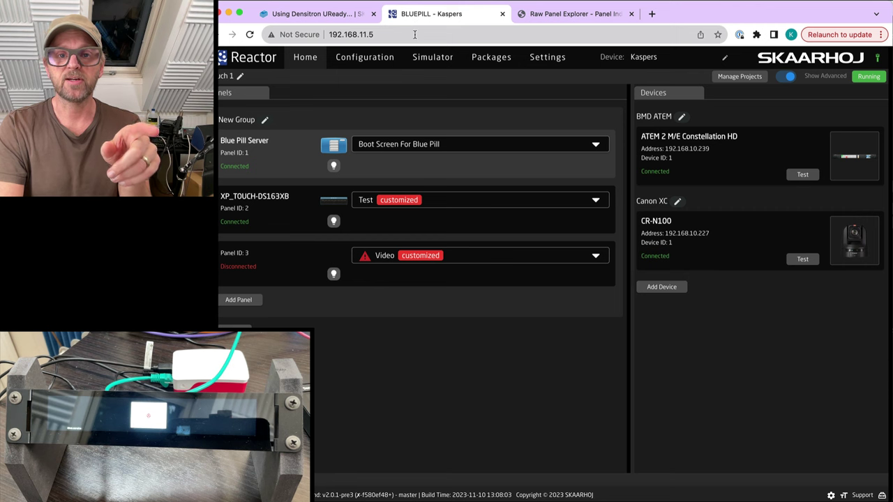
Step: Open a new browser tab and try to load the touch panel page at 192.168.11.5:7952
key(ctrl+Tab)
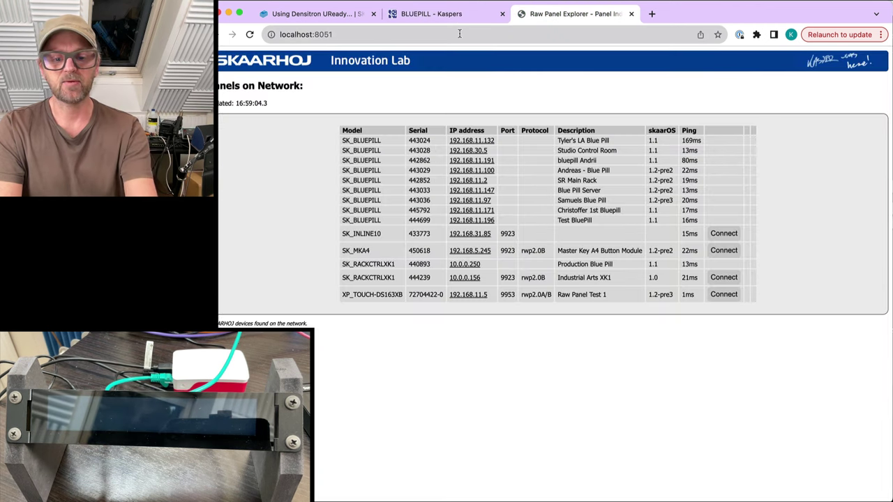
key(ctrl+t)
text(192.168.1)
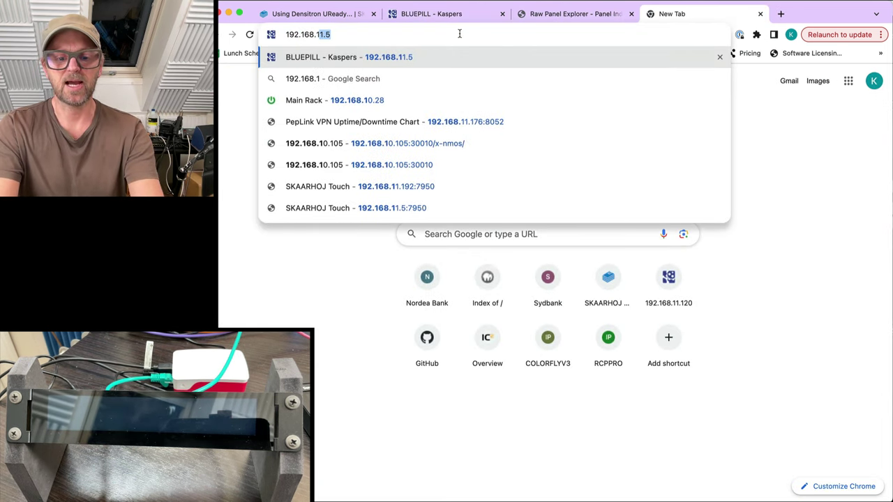
text(1.5L)
key(BackSpace)
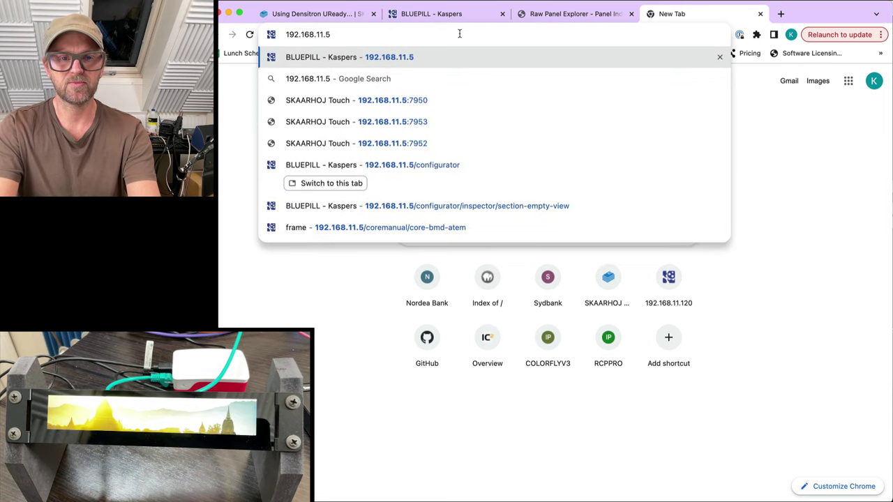
text(:725)
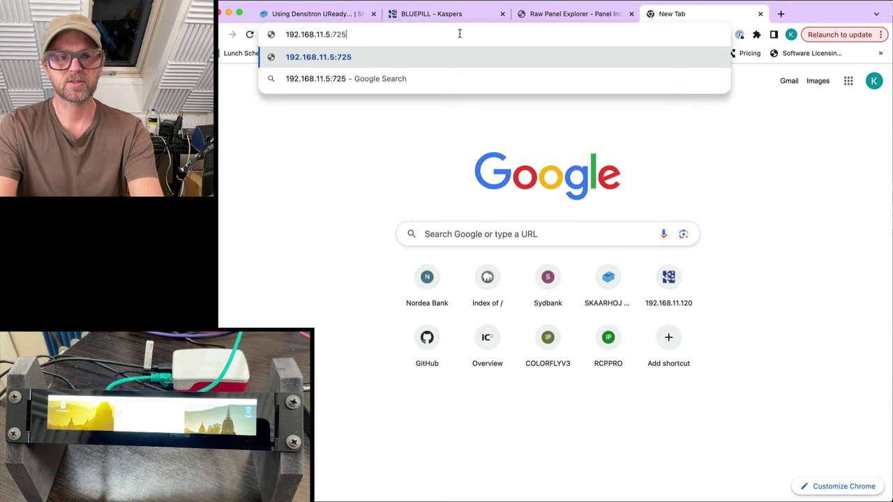
key(BackSpace)
key(BackSpace)
text(953)
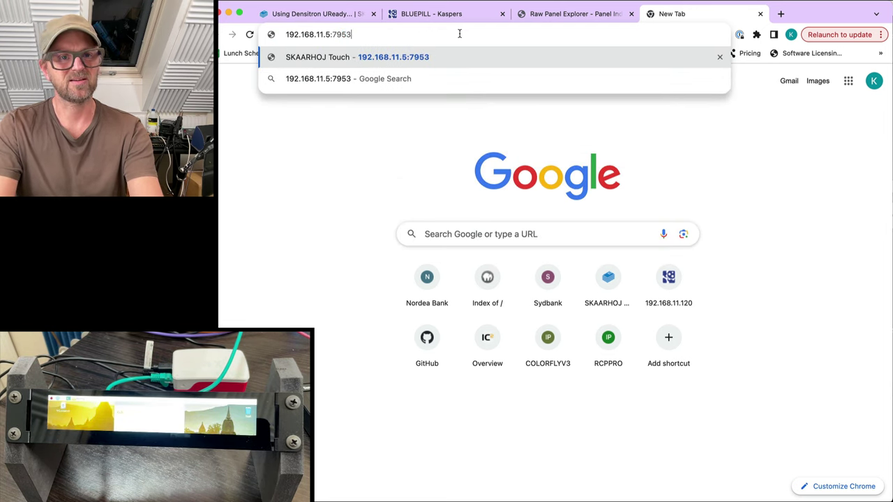
key(Return)
Step: Try to load the touch panel page on port 7950 of the same address
click(459, 33)
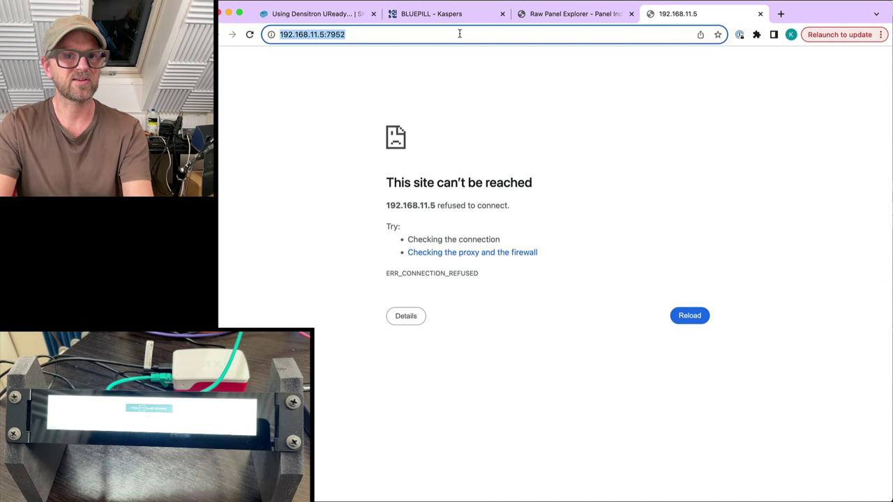
key(Right)
key(BackSpace)
text(0)
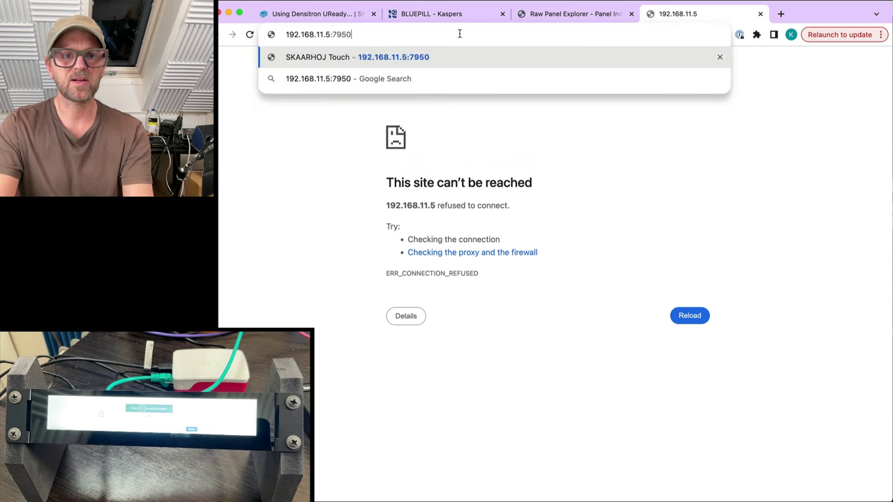
key(Return)
Step: Load the touch panel page on port 7953 at 192.168.11.5
click(459, 34)
key(Right)
key(BackSpace)
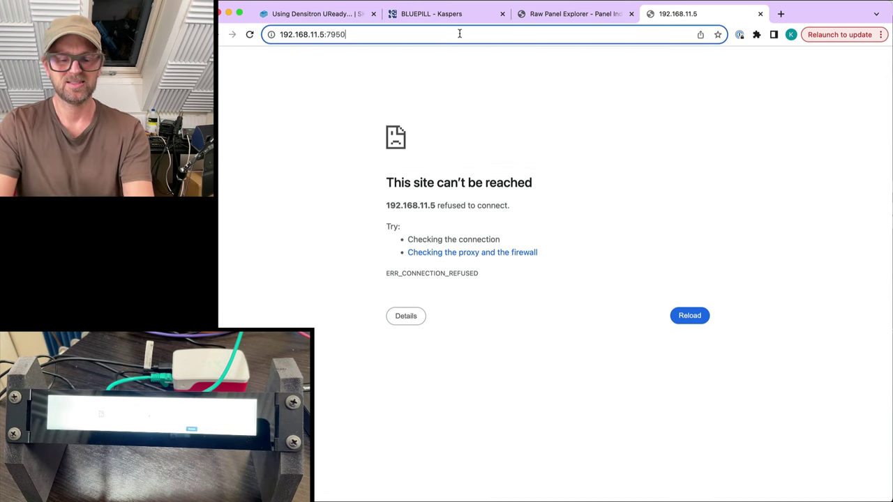
text(3)
key(Return)
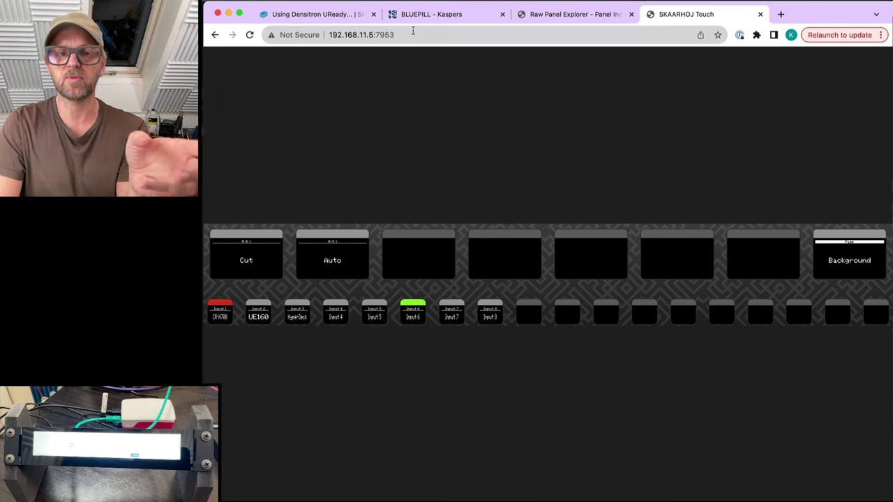
Step: Return to the Blue Pill page and open the settings of the installed xpanel-touch package
click(436, 14)
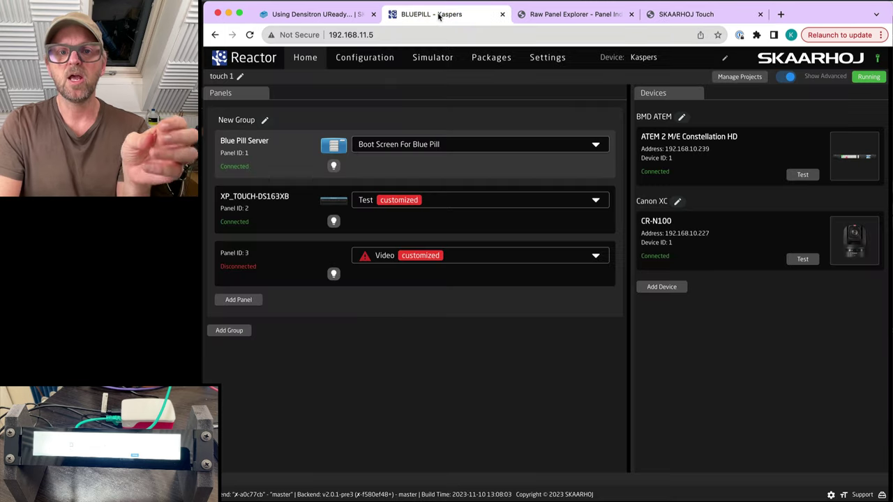
click(492, 56)
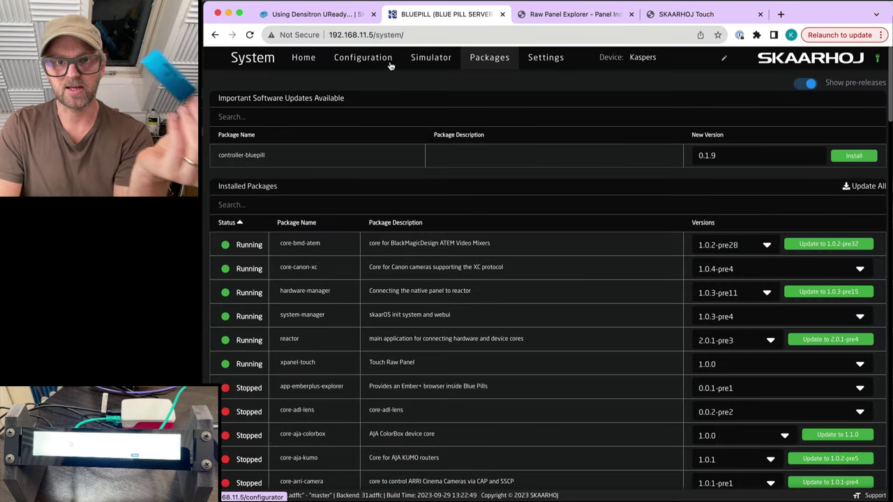
click(298, 362)
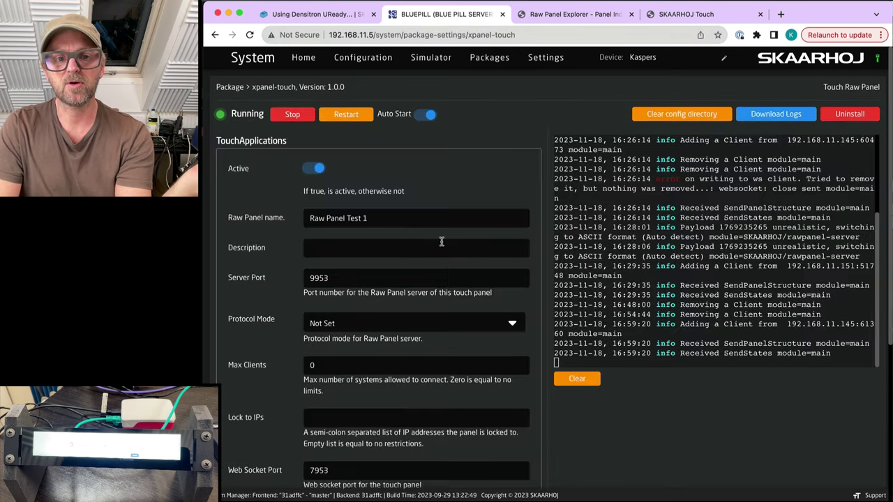
Step: Set the touch panel's Web Socket Port to 7952, save the configuration and restart the package
scroll(447, 297, down, 5)
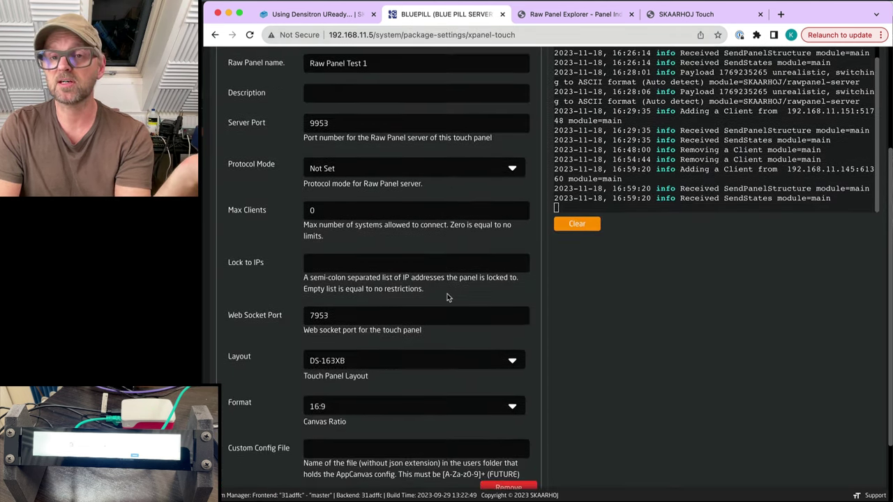
scroll(447, 296, down, 2)
scroll(447, 296, up, 4)
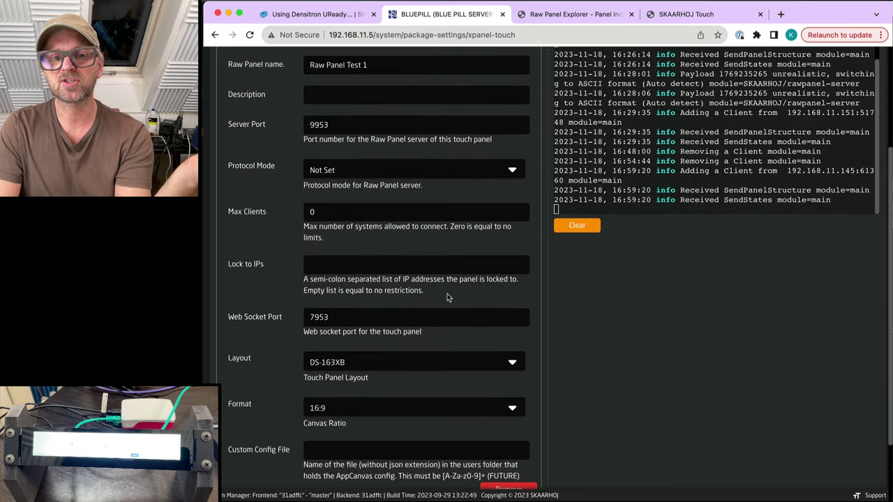
scroll(447, 297, down, 1)
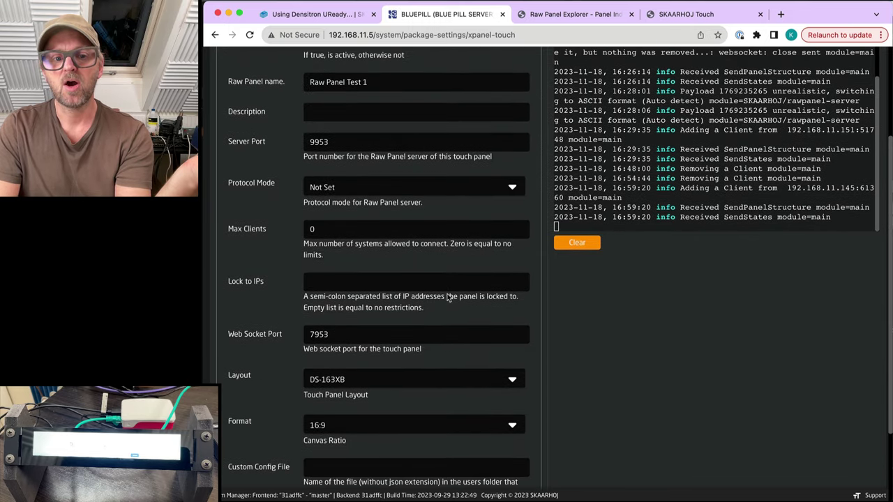
click(333, 337)
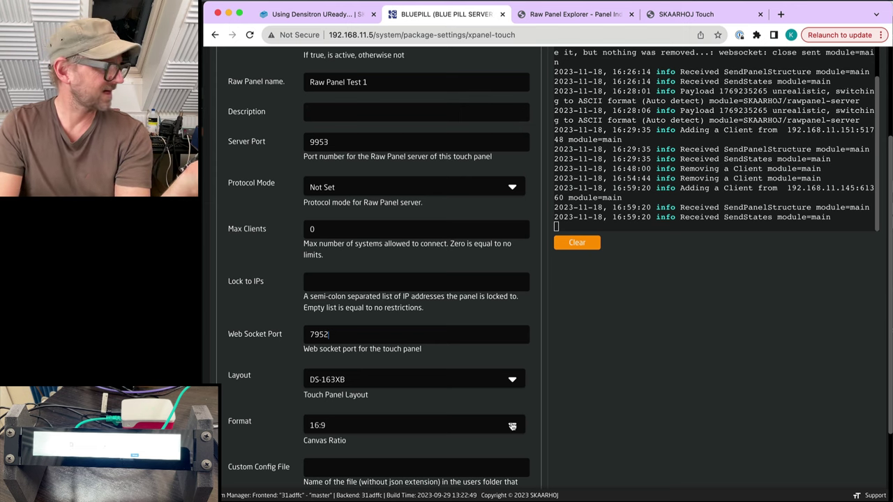
scroll(713, 419, down, 3)
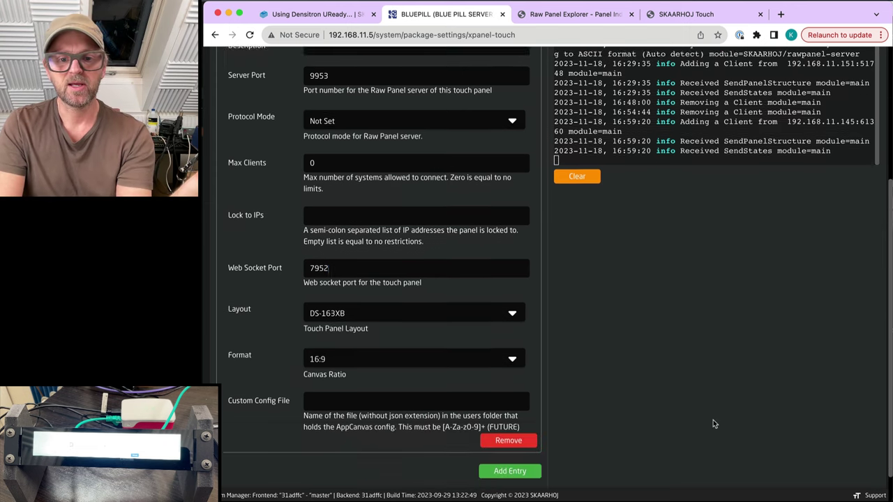
click(483, 463)
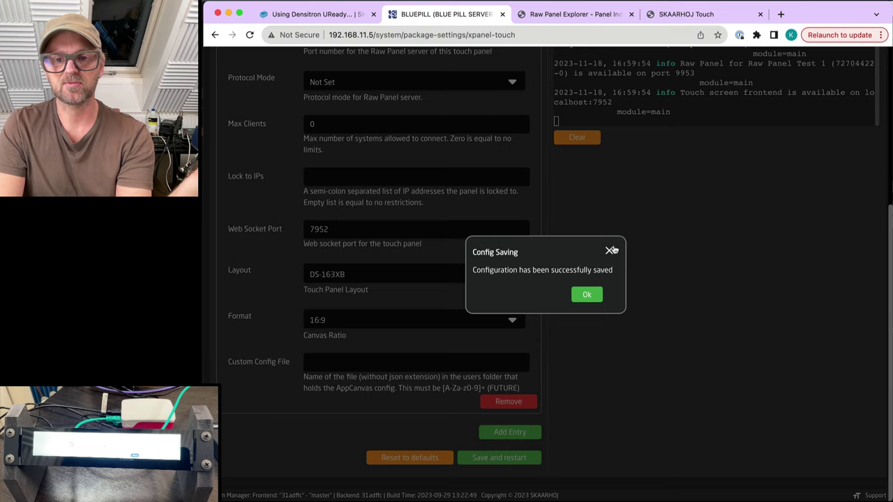
click(587, 295)
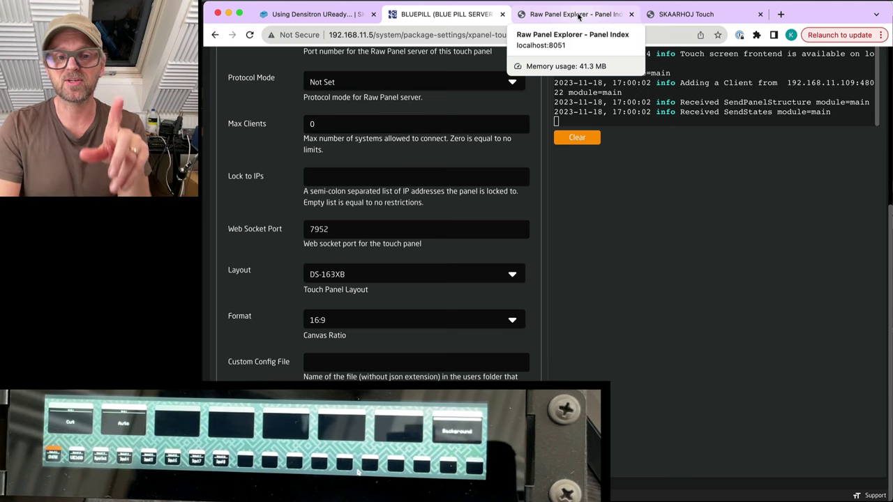
Step: Set the panel's Format to UReady 1U and its Layout to Quick Bar Uno, and save with a restart
click(512, 321)
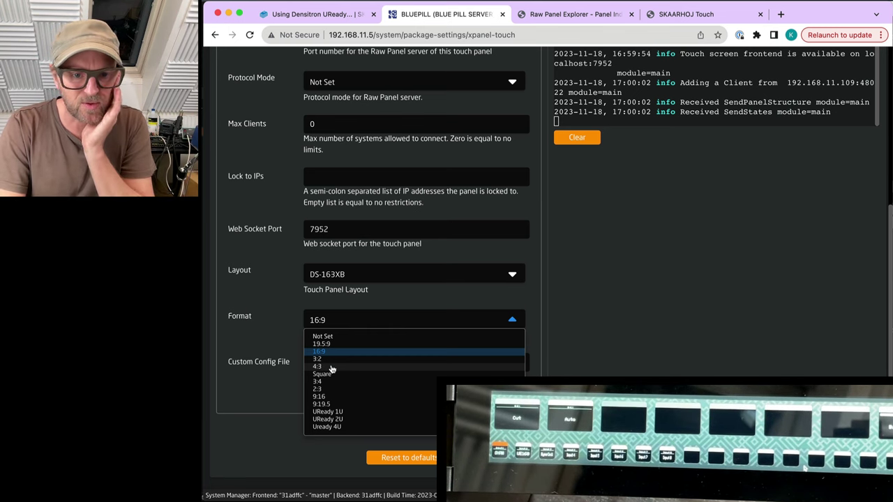
click(338, 413)
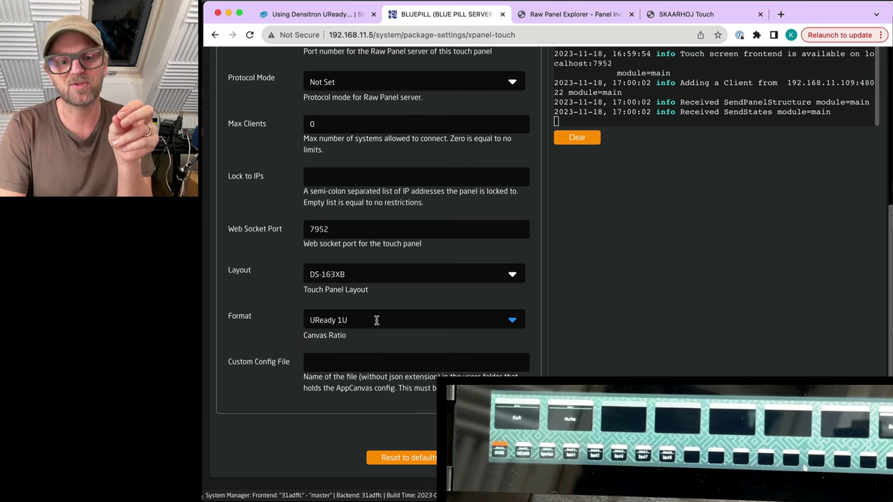
click(399, 272)
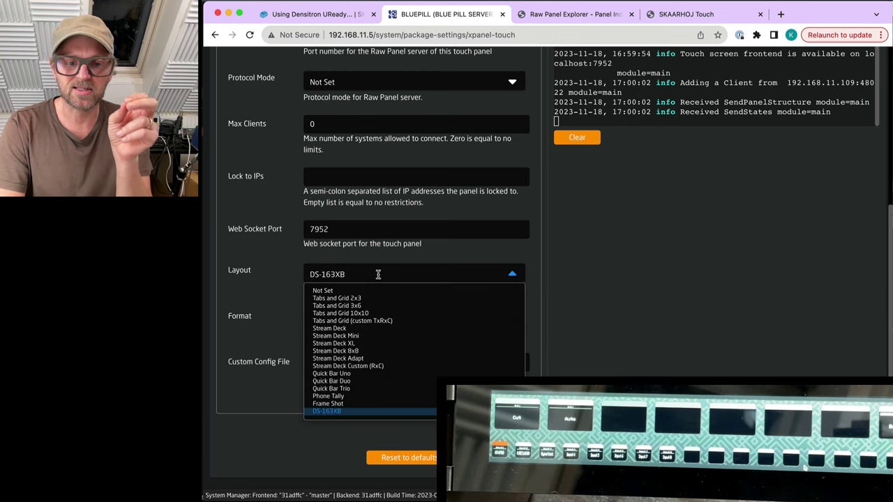
click(345, 374)
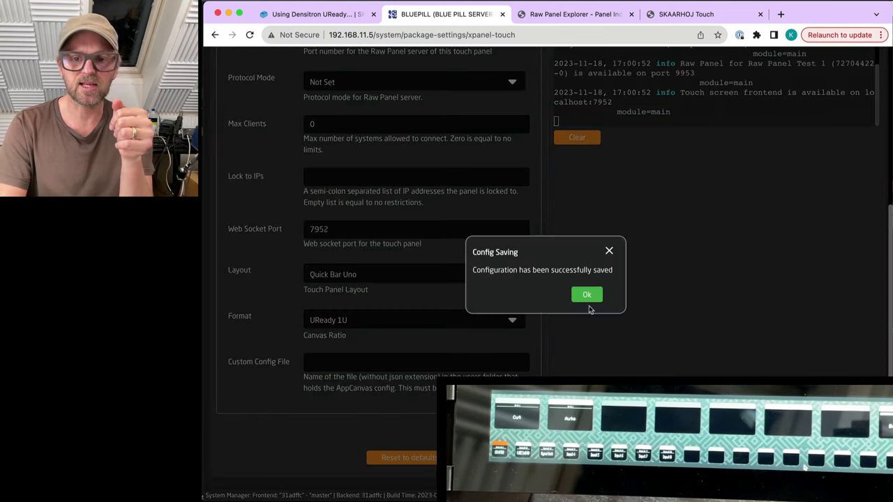
click(587, 295)
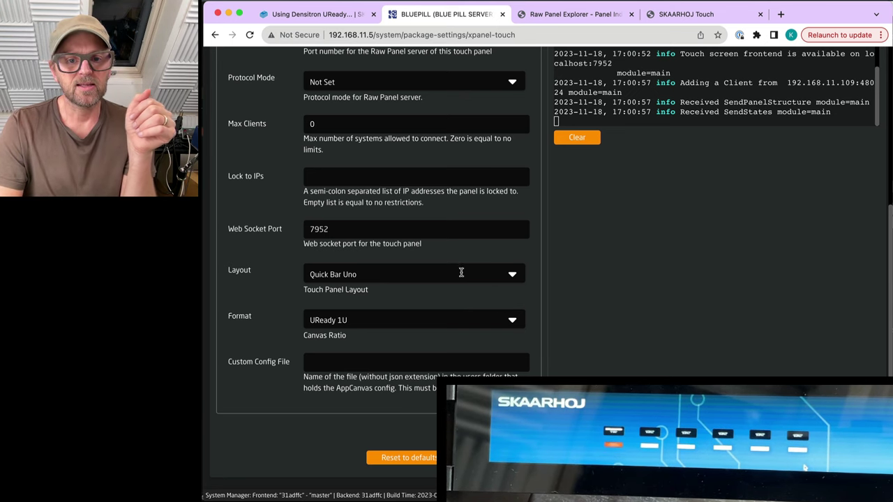
Step: Change the port in the touch panel page's address to 7952 and load the page
click(511, 322)
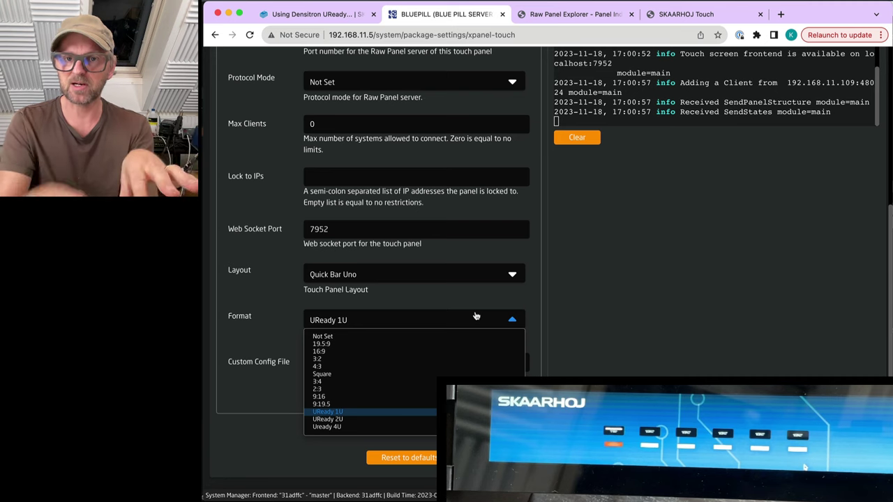
click(566, 15)
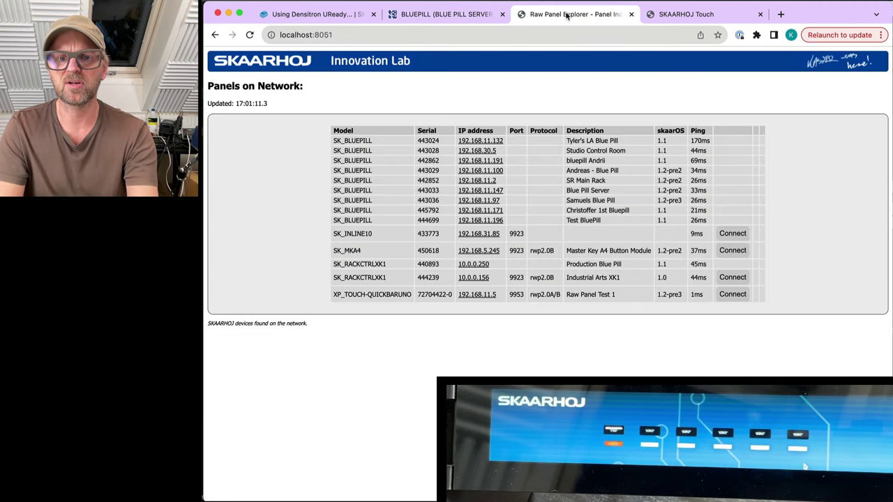
click(686, 14)
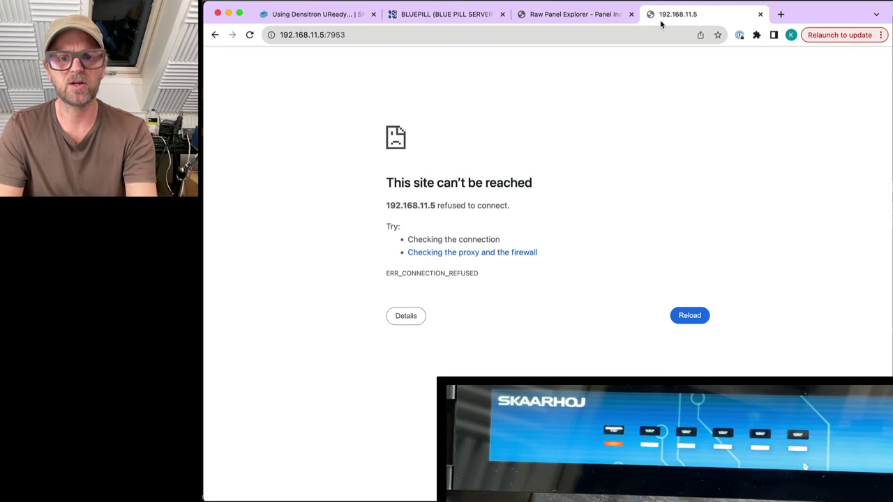
click(530, 32)
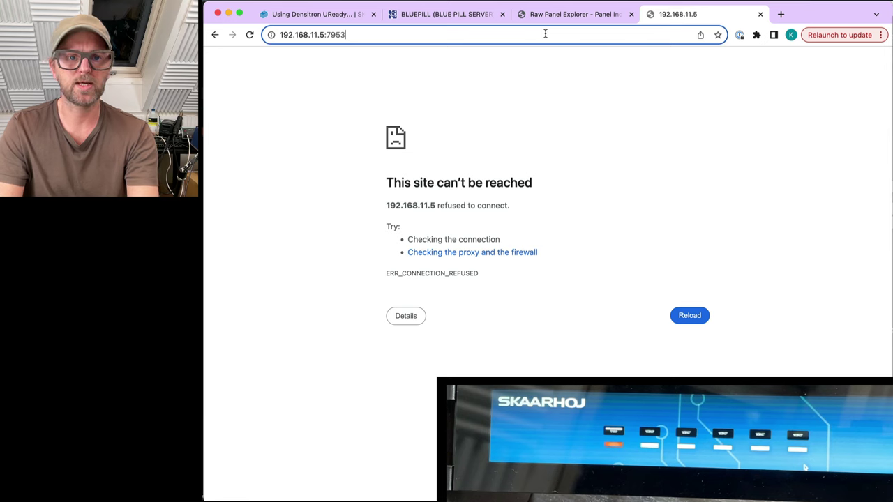
key(BackSpace)
text(2)
key(Return)
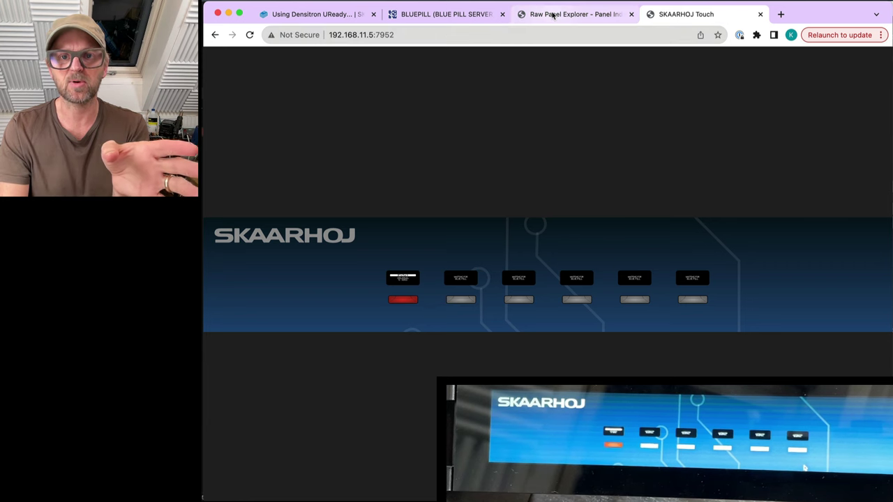
Step: Return to the xpanel-touch settings and, keeping the UReady 1U format, set the Layout to Stream Deck Custom (RxC)
click(453, 14)
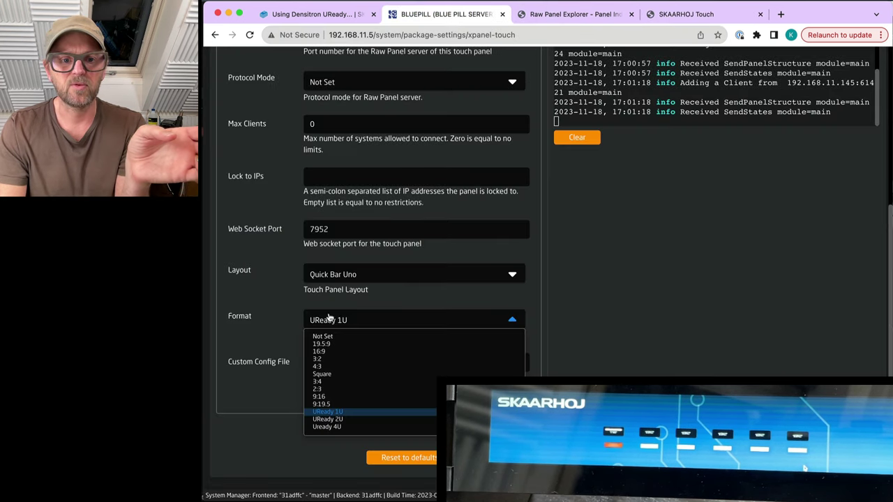
click(282, 316)
click(354, 320)
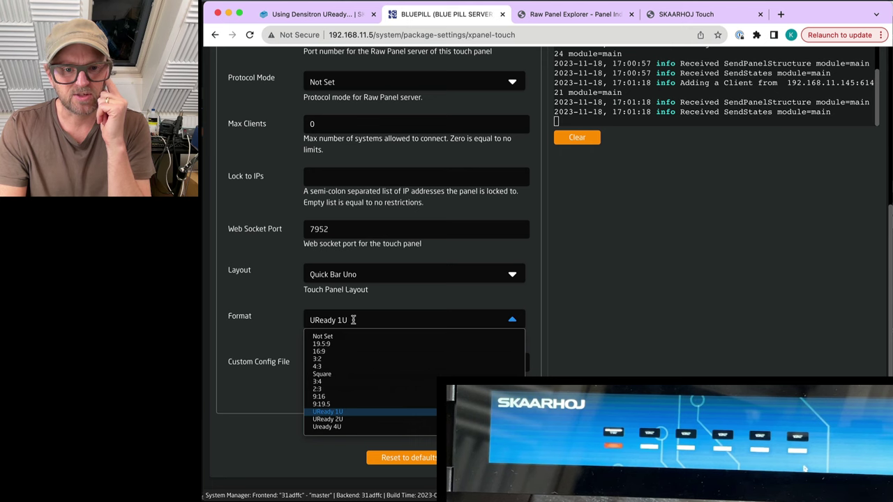
click(328, 413)
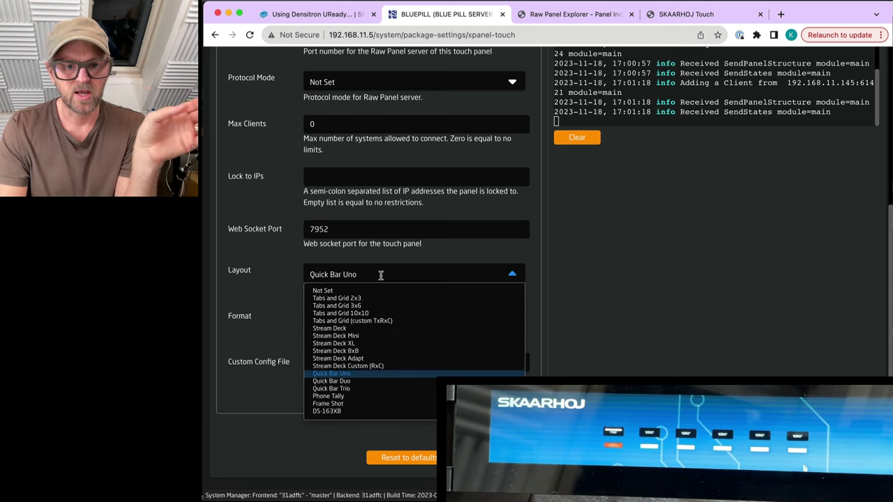
click(358, 366)
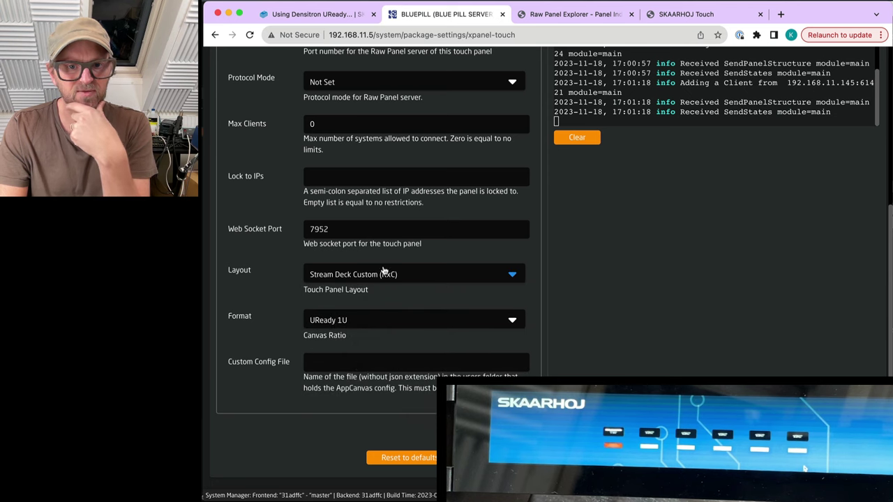
Step: Set the Custom Config File to RxC=1x6, save the configuration with a restart, and dismiss the confirmation
click(328, 365)
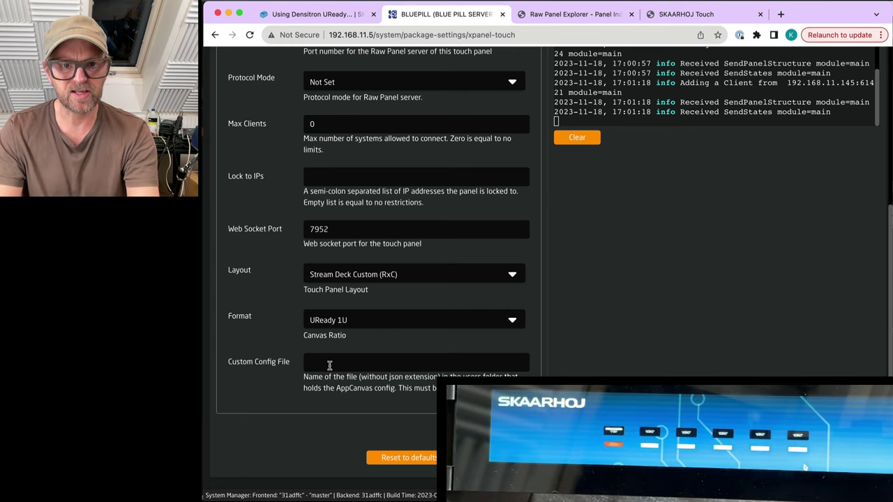
text(Rx)
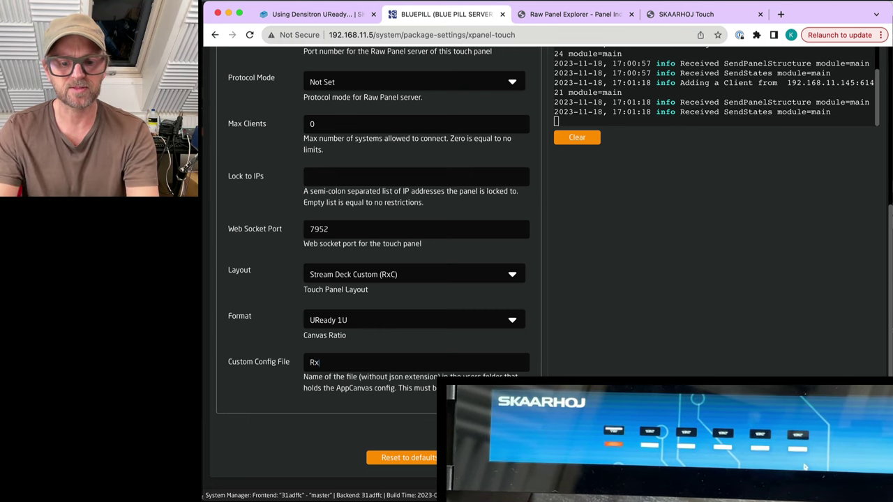
text(C=1x6)
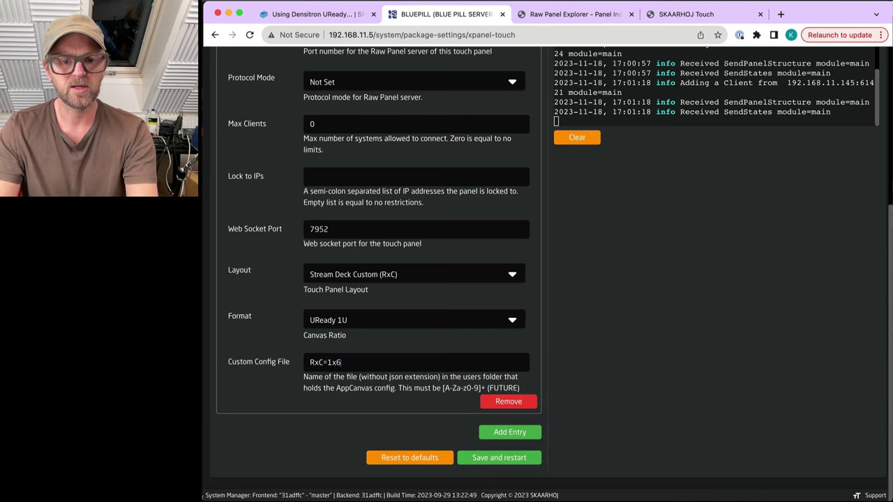
click(501, 458)
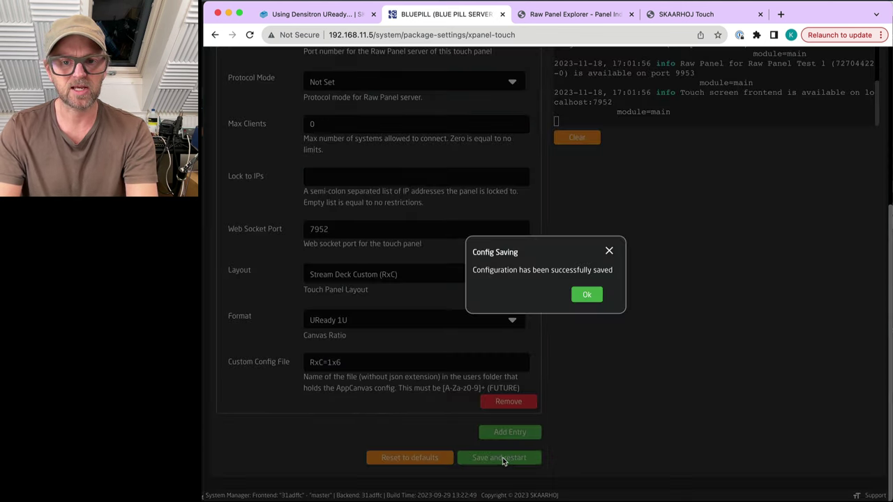
click(587, 294)
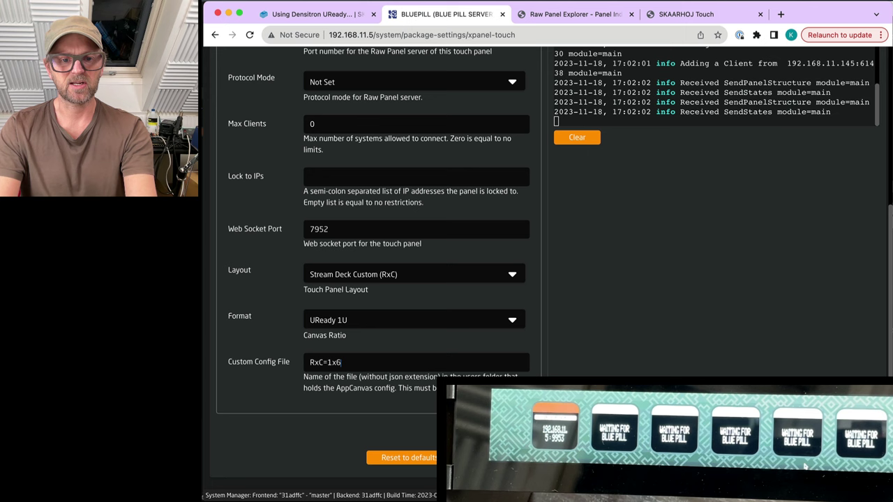
Step: Change the Custom Config File to RxC=1x7 and save the configuration with a restart
key(Return)
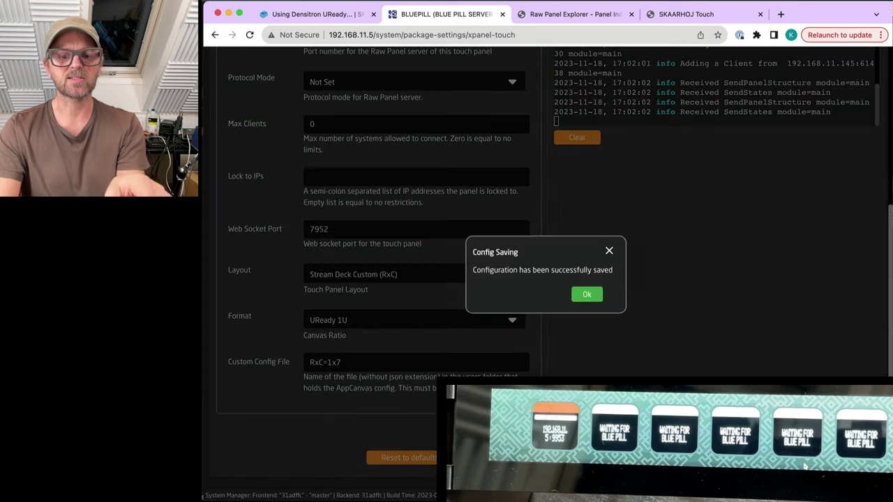
click(586, 295)
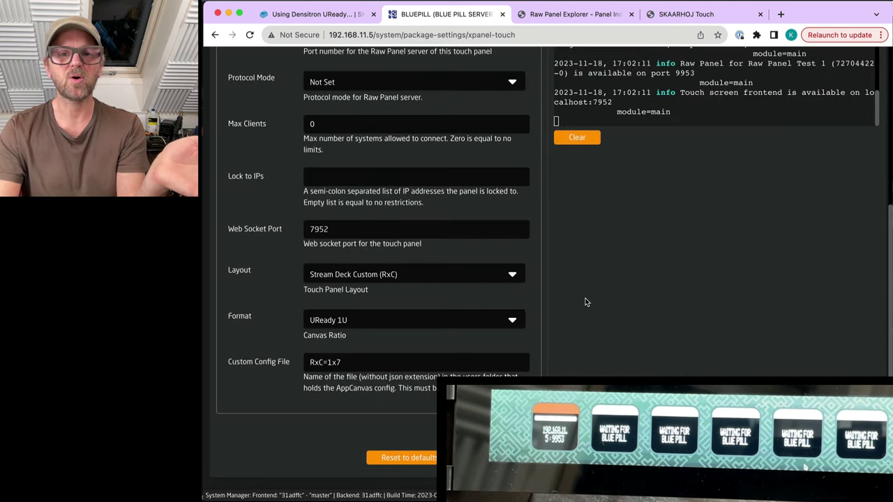
Step: Return to the SKAARHOJ Wiki article on Densitron UReady displays and follow its link to the xpanel-touch documentation
click(313, 14)
scroll(511, 150, down, 15)
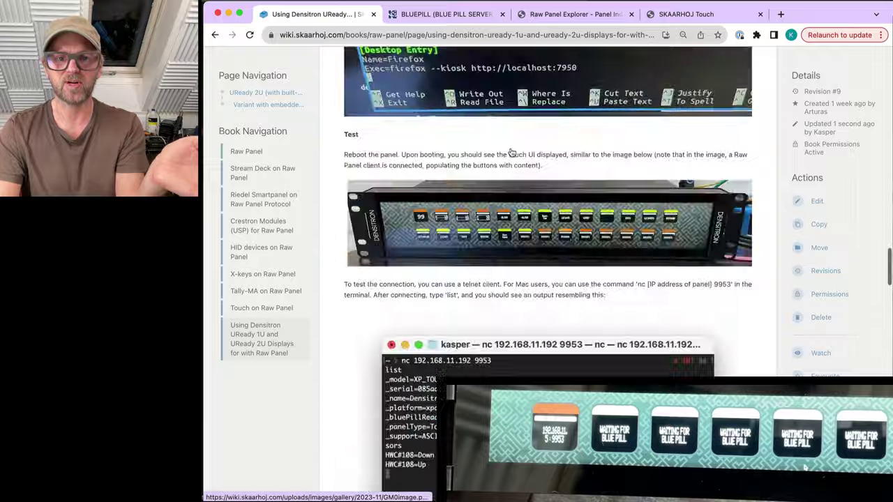
scroll(511, 149, up, 15)
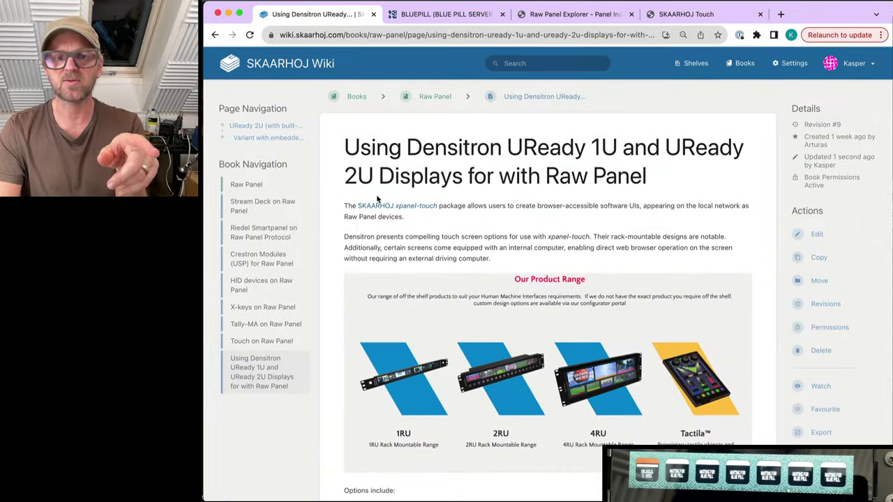
click(410, 211)
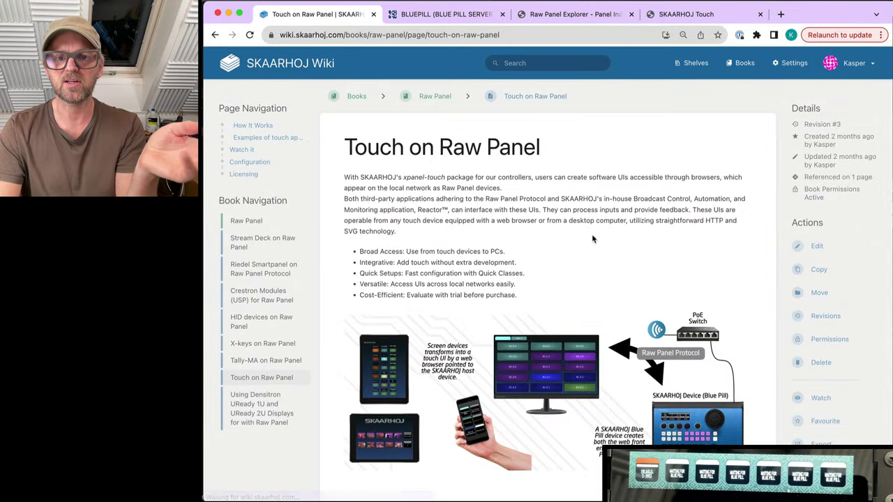
Step: Read through the Touch on Raw Panel article, covering the example devices, Reactor use, Layout and Format options, and licensing
scroll(593, 239, down, 10)
scroll(593, 239, down, 10)
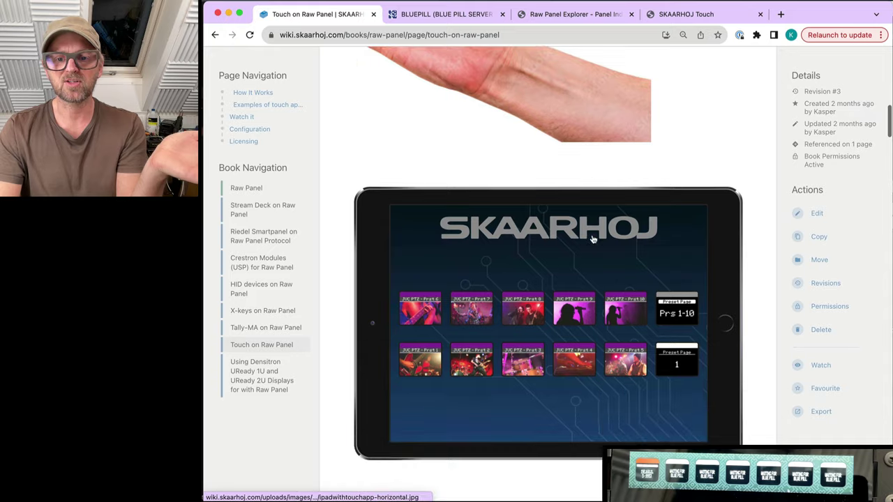
scroll(593, 239, down, 15)
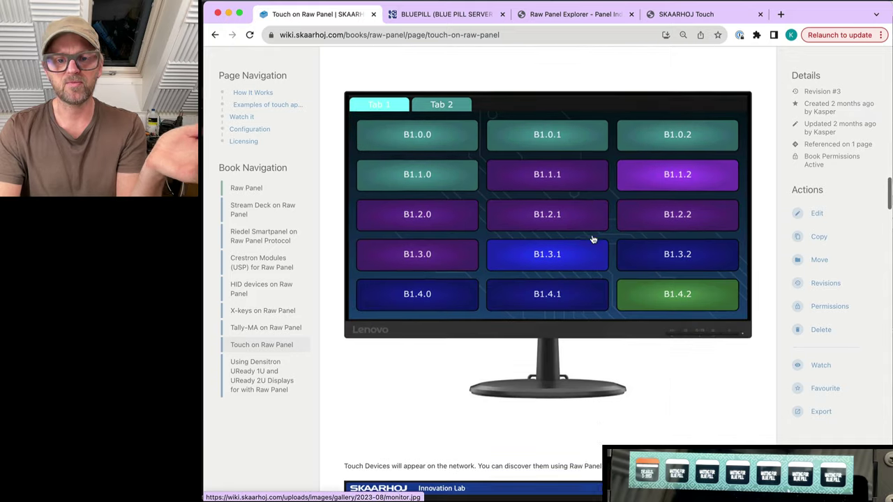
scroll(593, 240, down, 15)
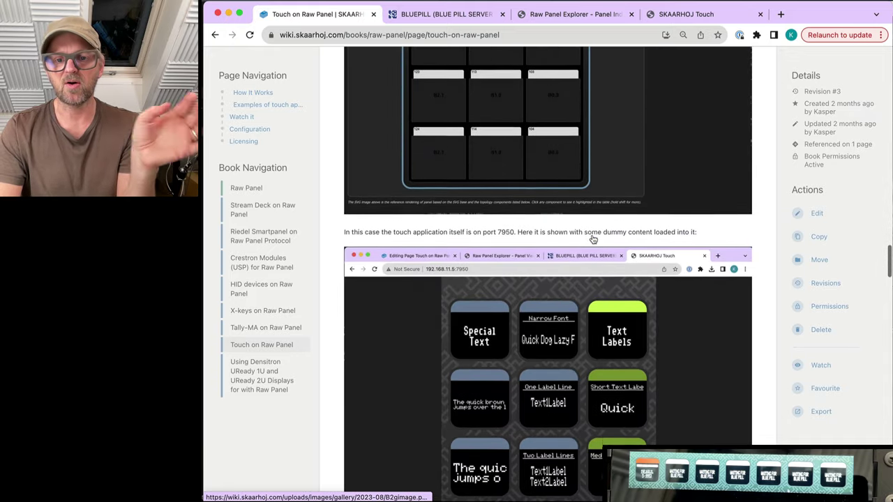
scroll(593, 240, down, 15)
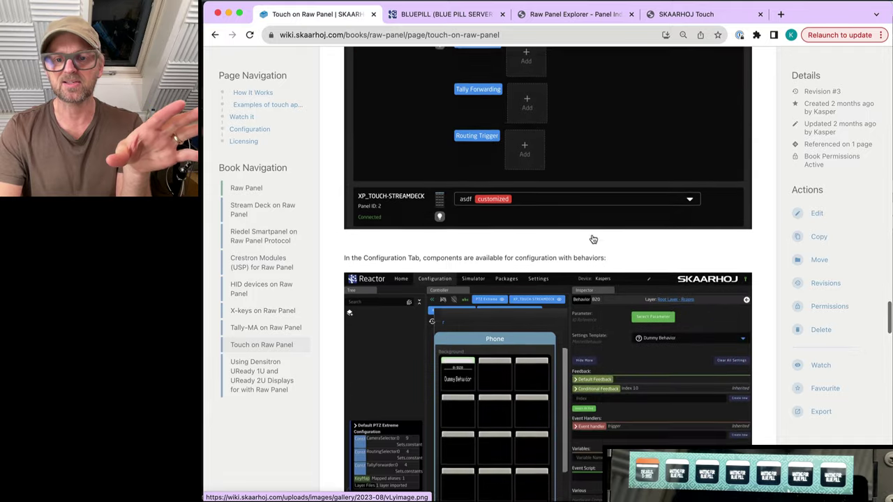
scroll(593, 238, down, 15)
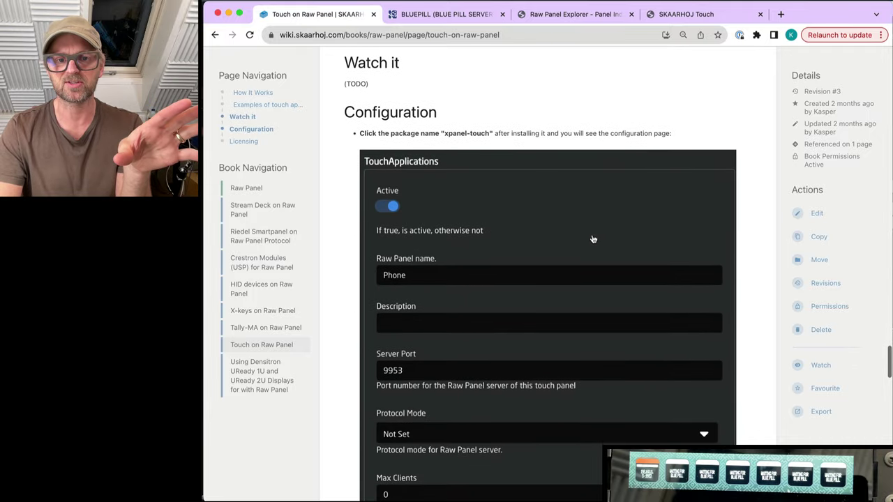
scroll(593, 239, down, 10)
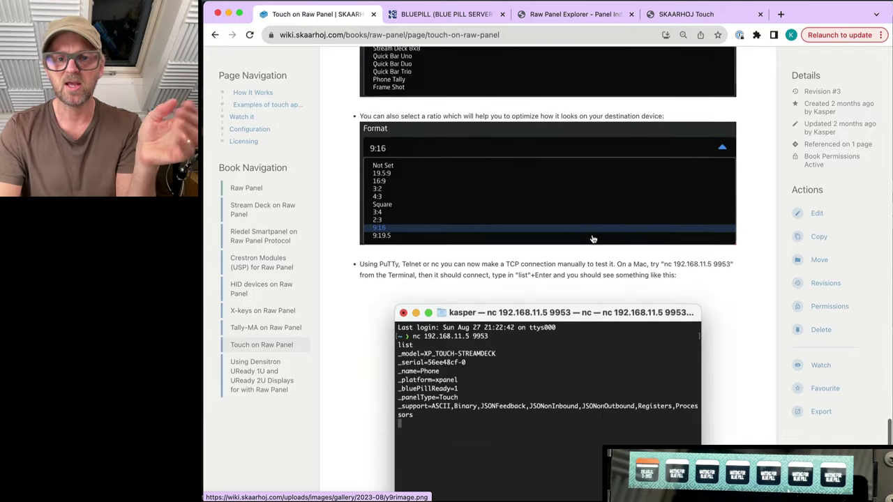
scroll(593, 239, up, 9)
scroll(593, 240, down, 1)
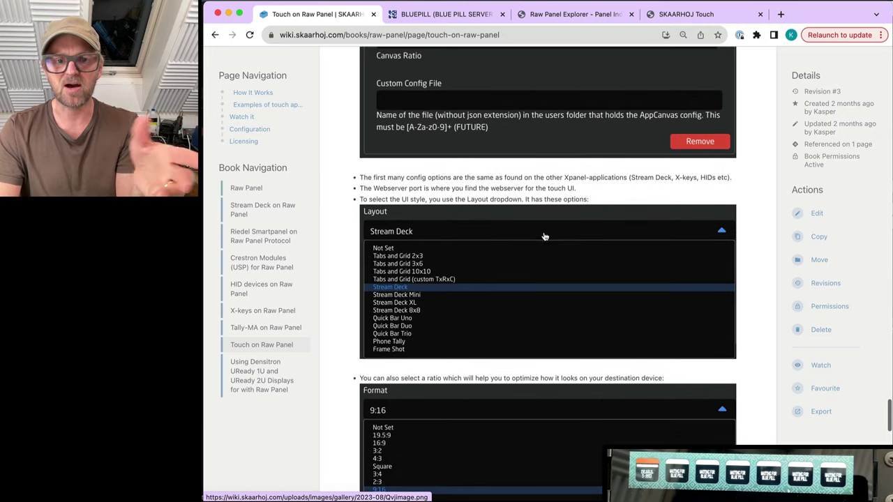
scroll(415, 281, down, 20)
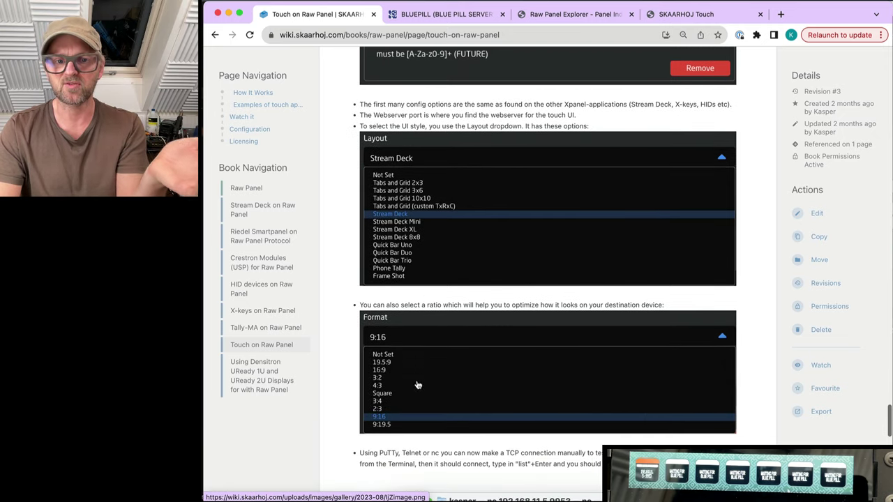
scroll(421, 413, down, 15)
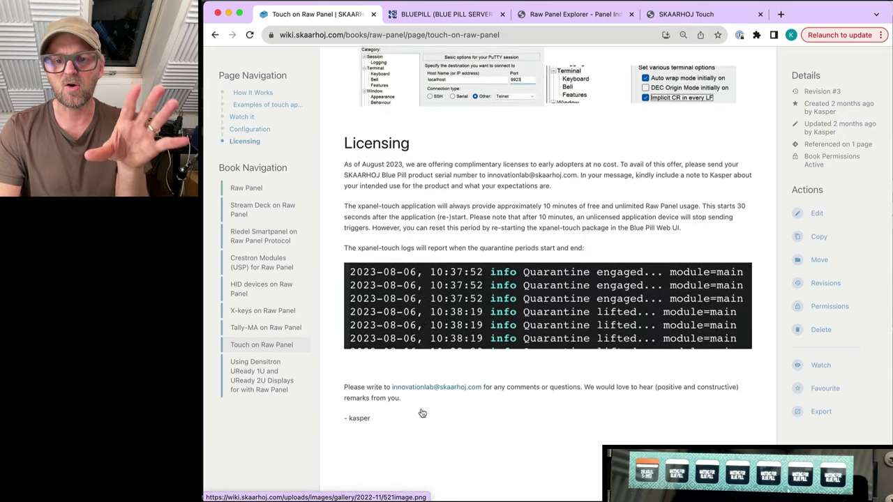
scroll(421, 412, up, 20)
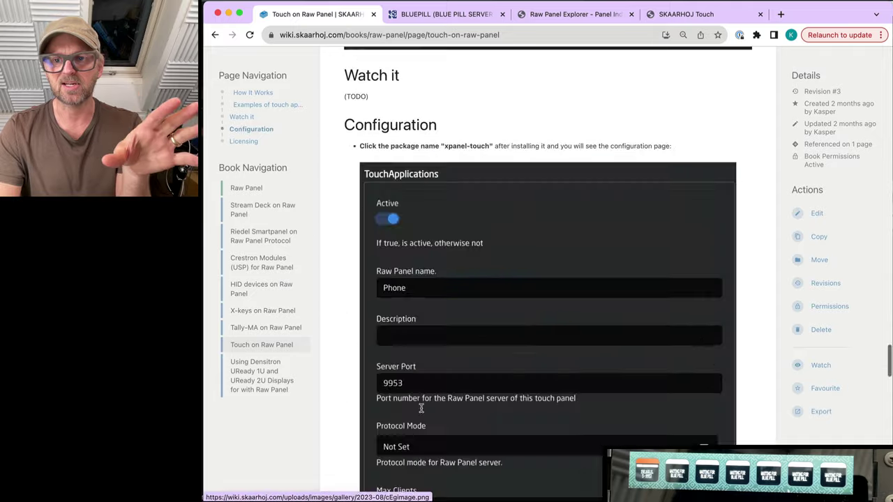
scroll(421, 412, up, 2)
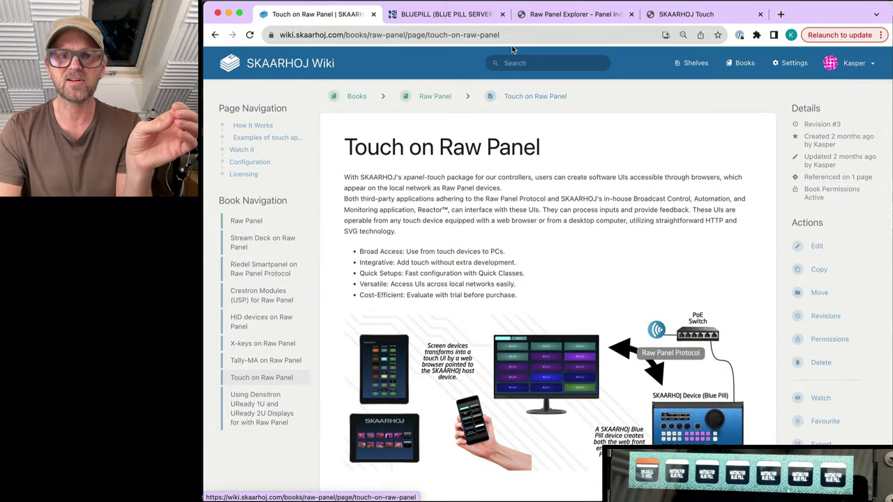
Step: Review the xpanel-touch package page, the list of panels on the network, and the browser version of the touch panel
click(466, 20)
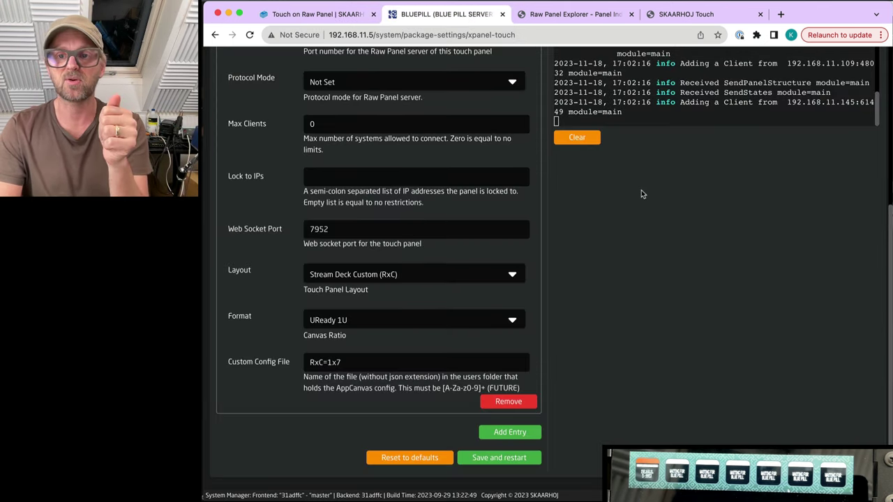
scroll(641, 189, up, 5)
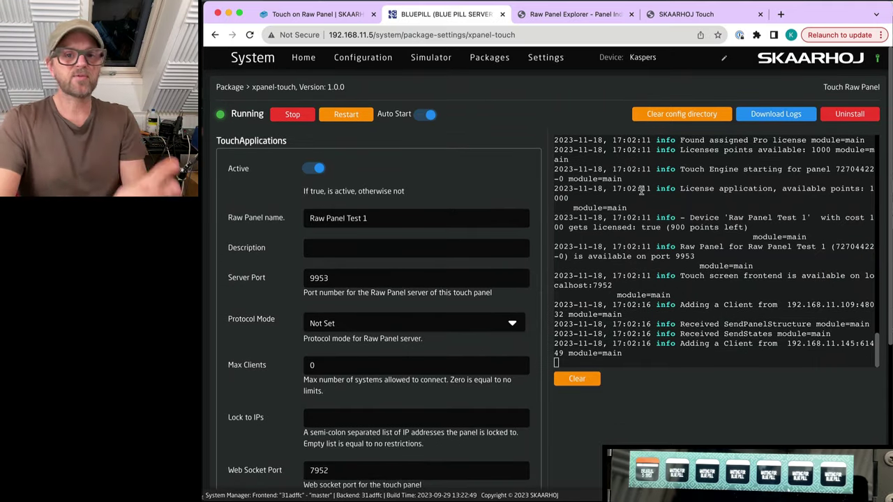
click(553, 20)
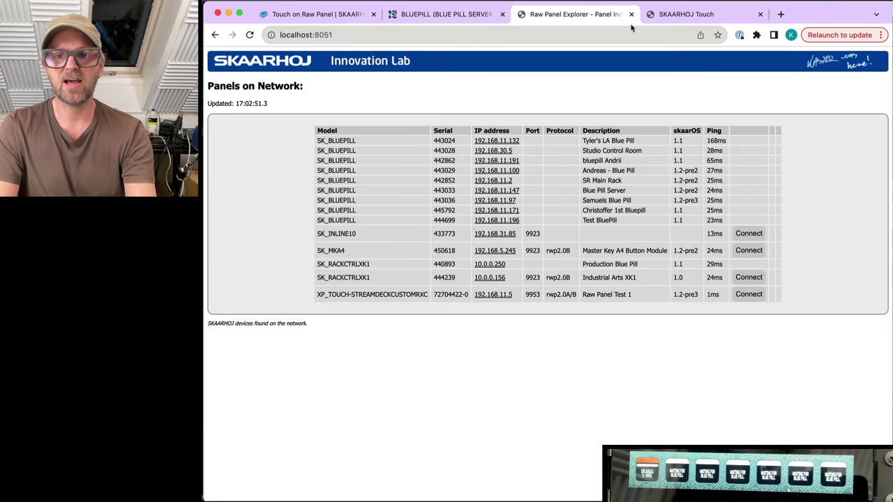
click(687, 15)
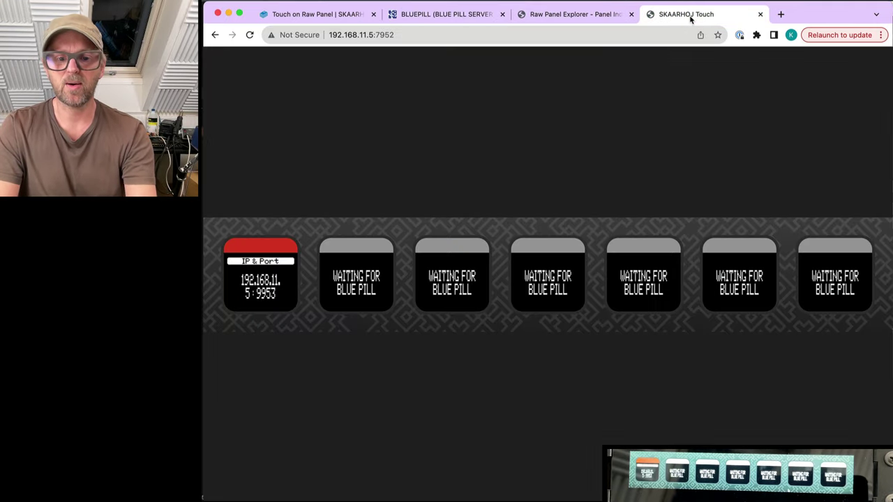
Step: Connect to the Raw Panel Test 1 touch panel in Raw Panel Explorer and show its reference rendering
click(571, 20)
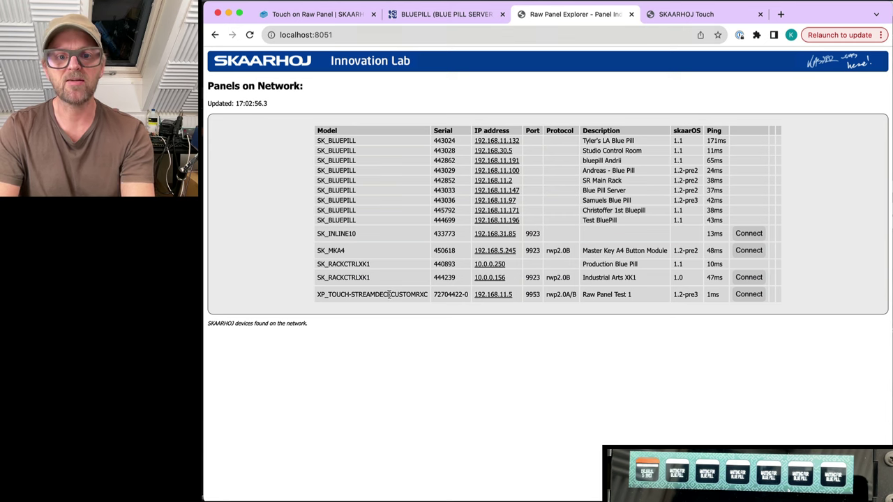
click(756, 297)
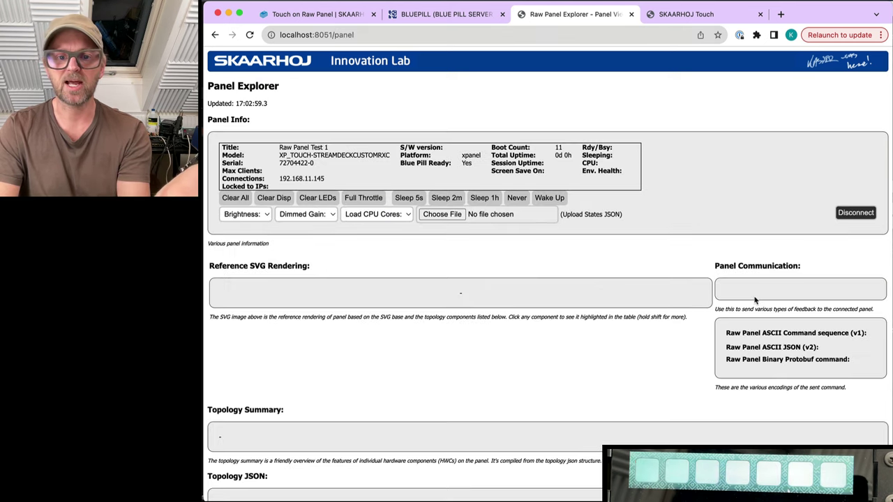
scroll(409, 345, down, 2)
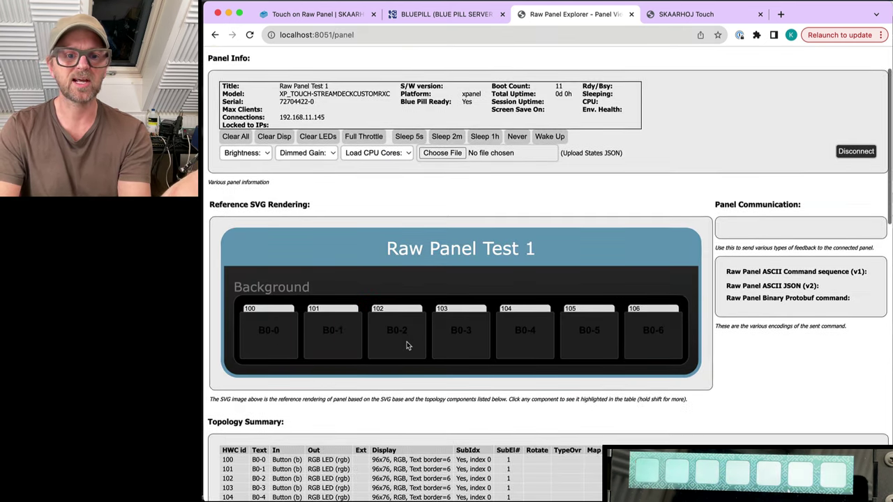
Step: Select the panel's first button (HWC 100), set its state to On, and send Hello as its Textline 1
click(253, 319)
click(656, 266)
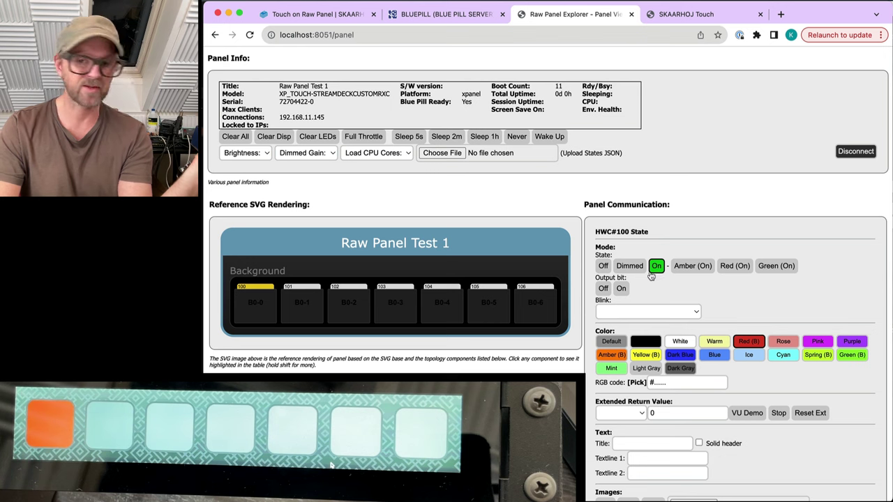
click(655, 459)
text(Hello)
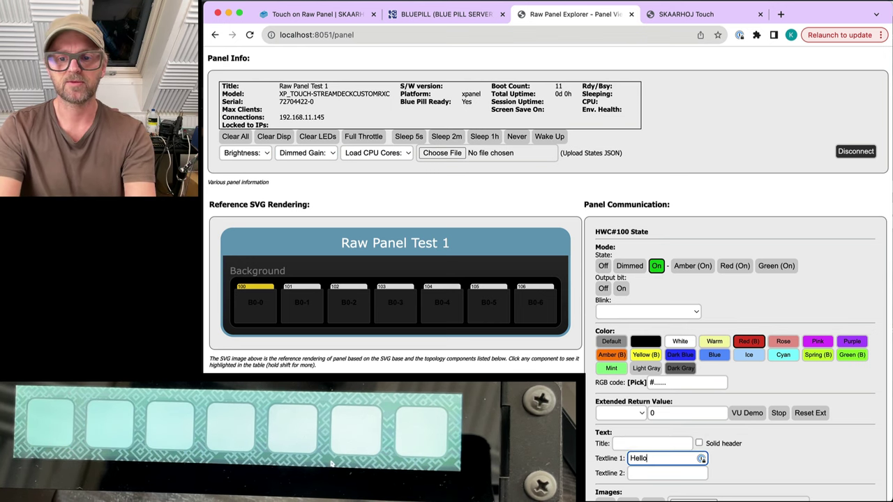
key(Return)
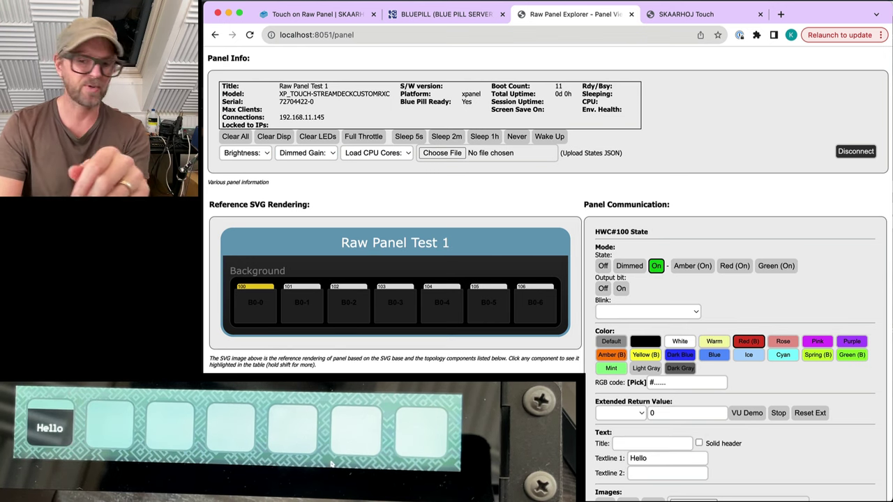
click(629, 265)
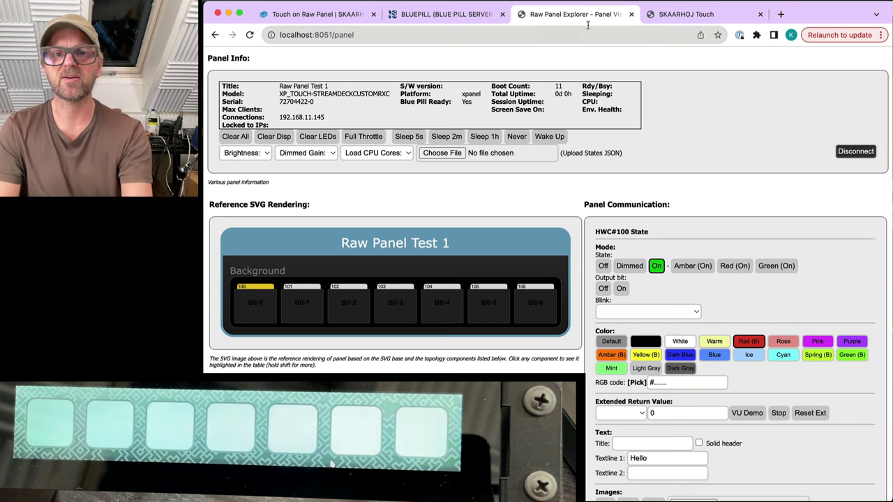
Step: Switch to Reactor's home page, create a new project named Uready 1U, save it, and activate it
click(411, 14)
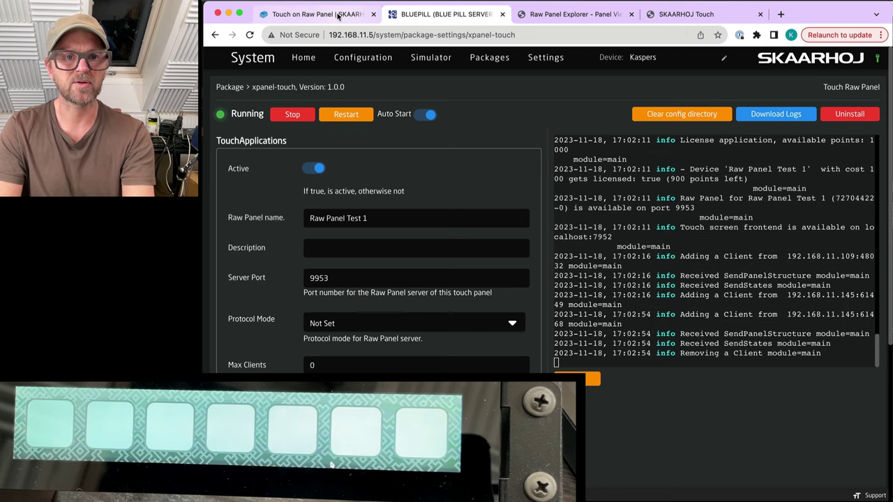
click(296, 60)
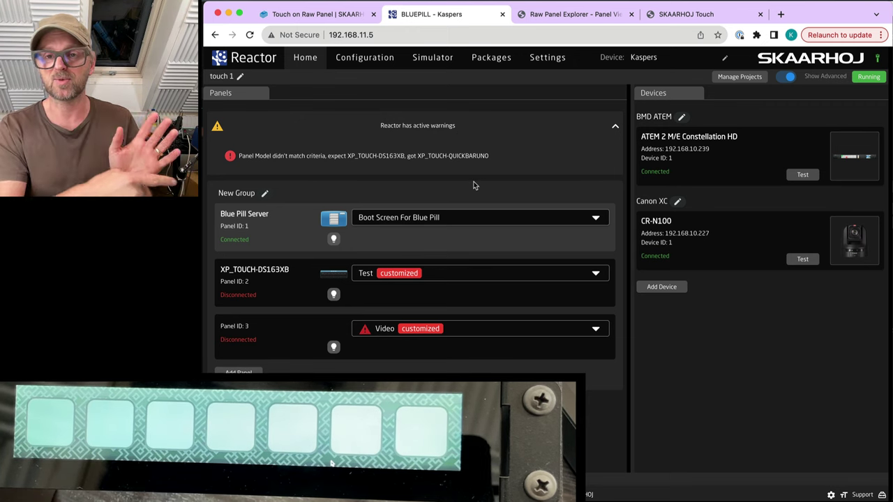
click(741, 78)
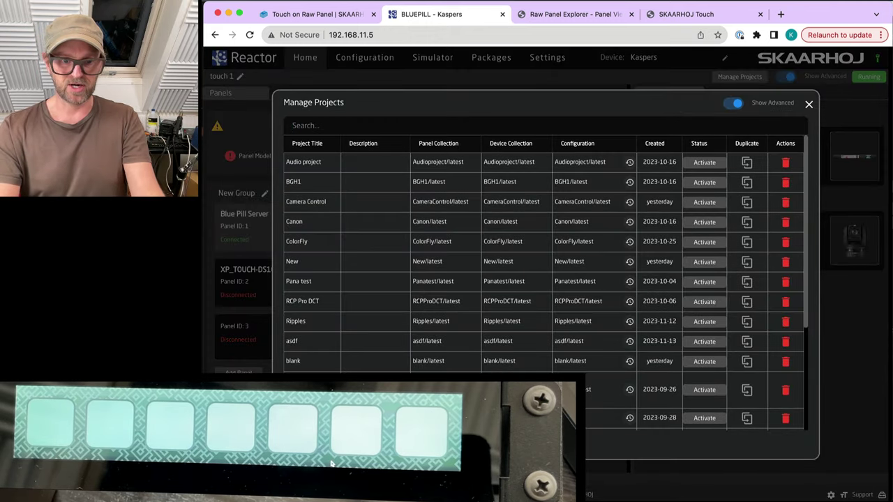
click(332, 464)
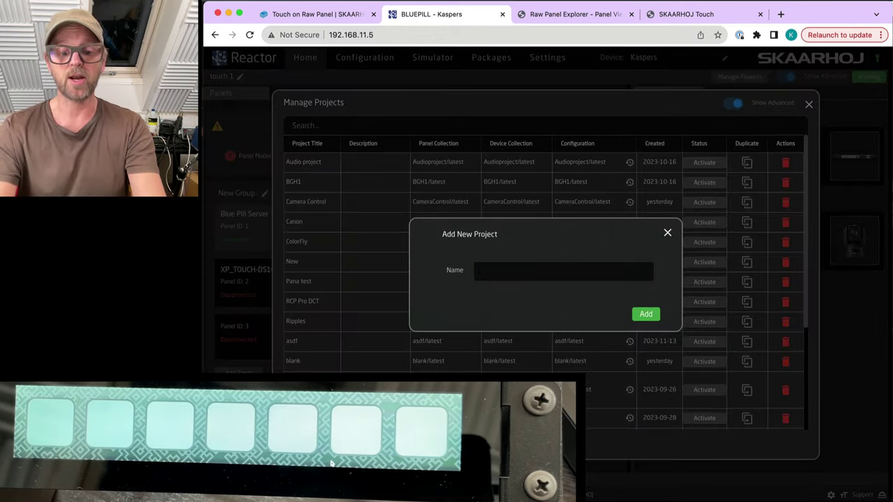
text(Uready 1U)
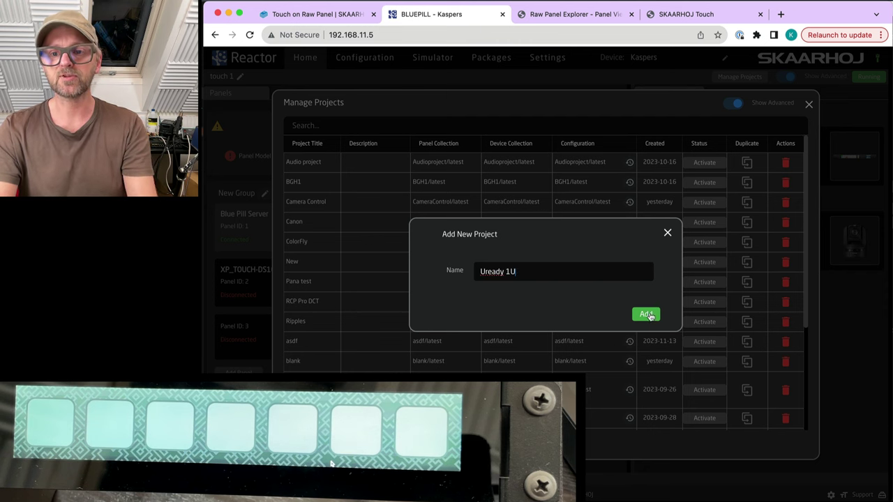
click(647, 314)
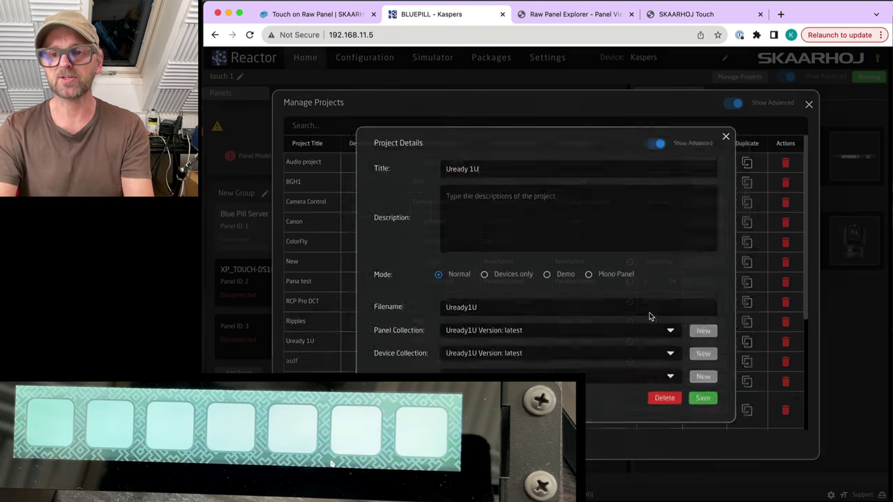
click(715, 409)
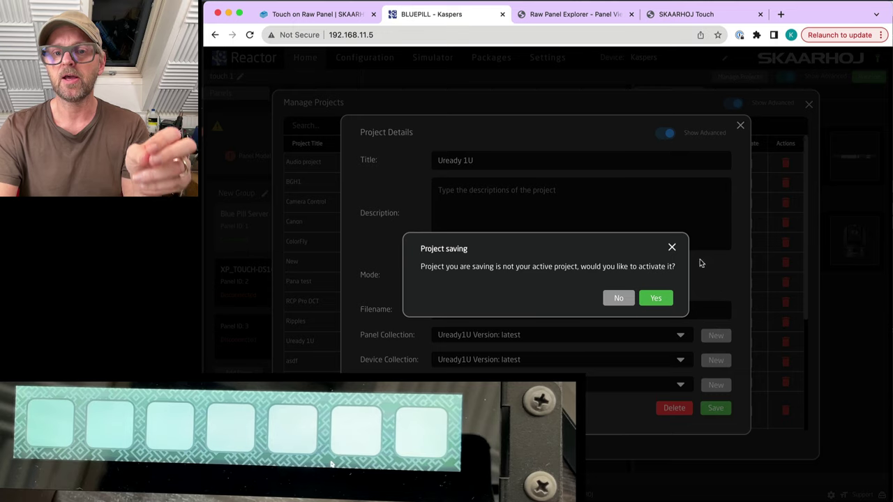
click(655, 298)
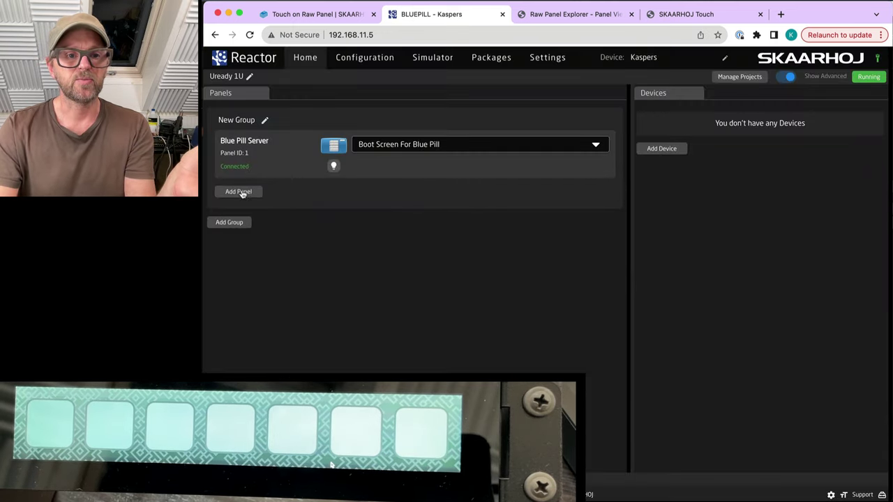
Step: Add the discovered XP_TOUCH-STREAMDECKCUSTOMRXC (Raw Panel Test 1) panel to New Group and trigger its identify light
click(239, 192)
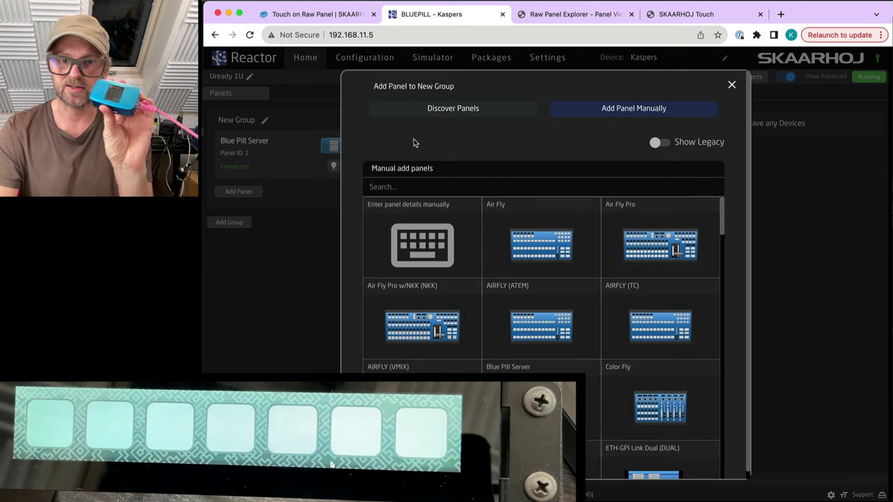
click(498, 109)
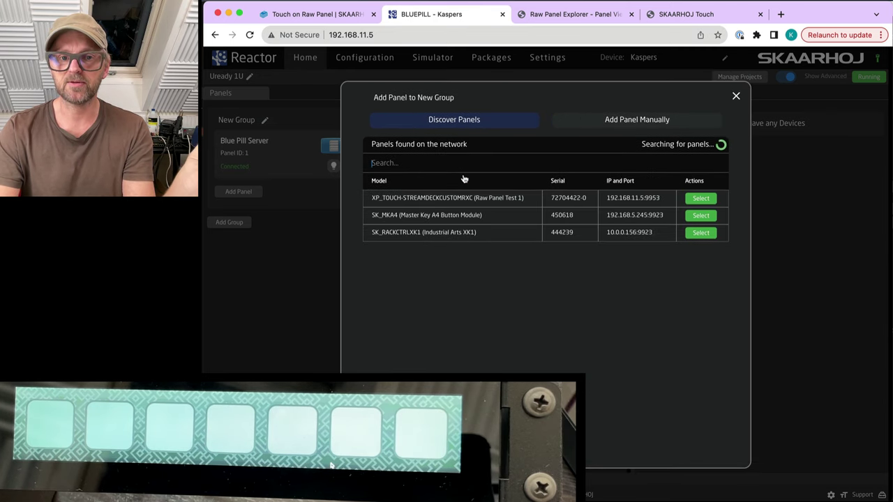
click(706, 198)
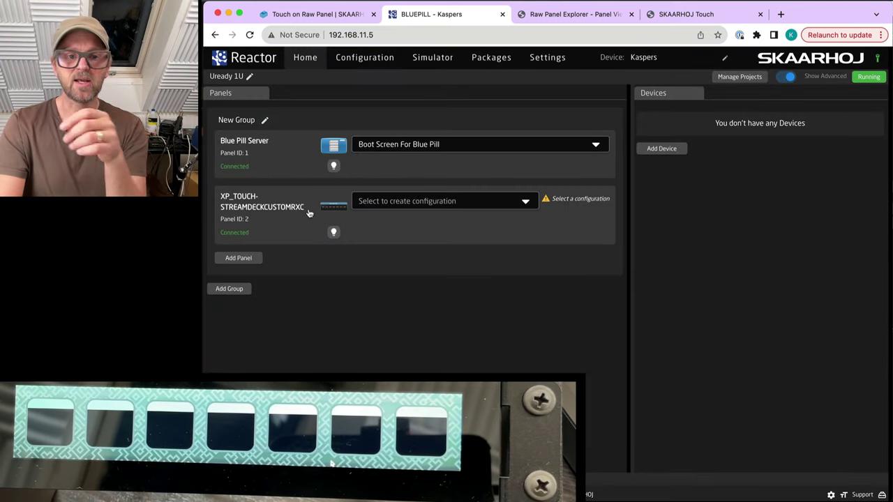
click(335, 233)
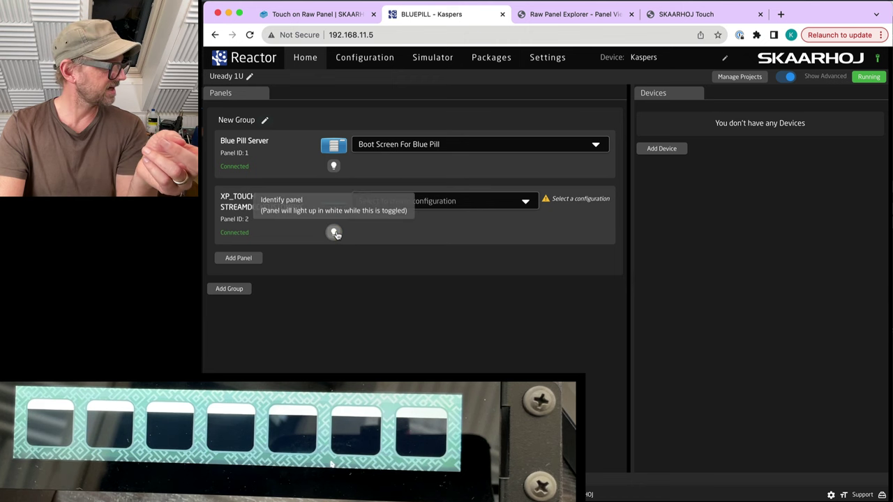
Step: Create a custom configuration named TEST for the XP_TOUCH-STREAMDECKCUSTOMRXC panel
click(454, 201)
click(406, 219)
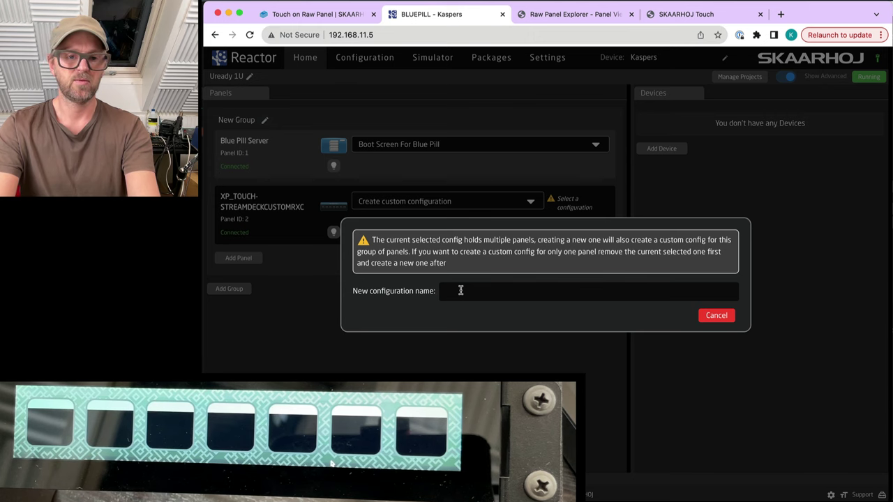
text(TEST)
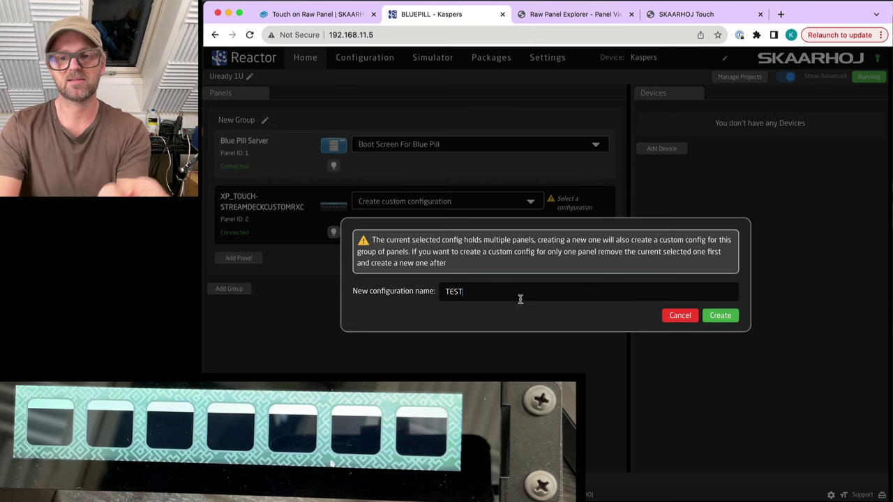
click(730, 316)
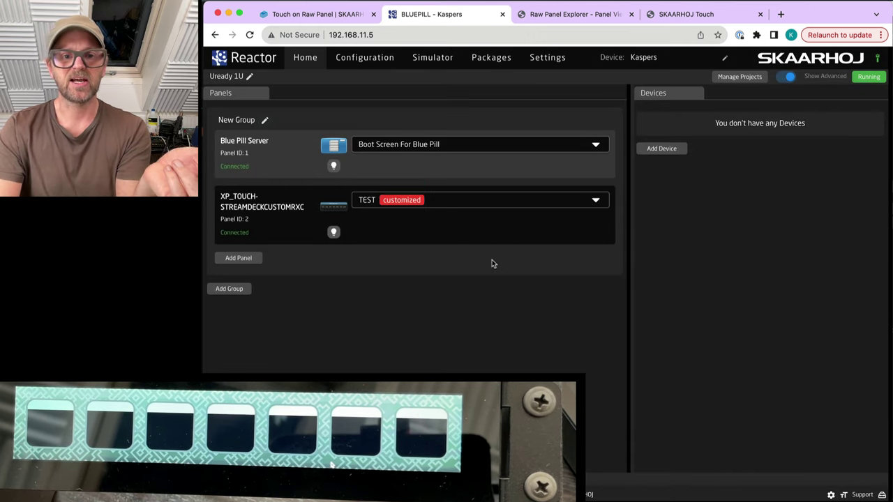
Step: Open the TEST configuration in the configurator and add a transparent page labelled AUX1 beside Background
click(357, 59)
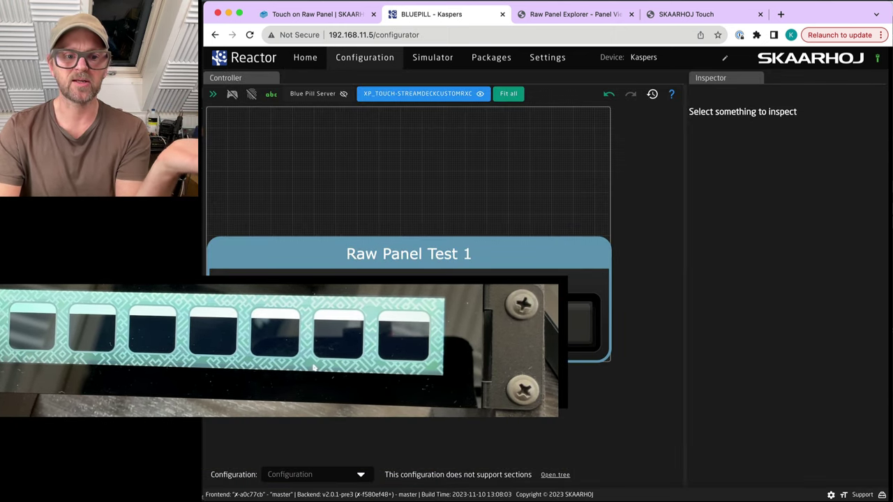
click(322, 475)
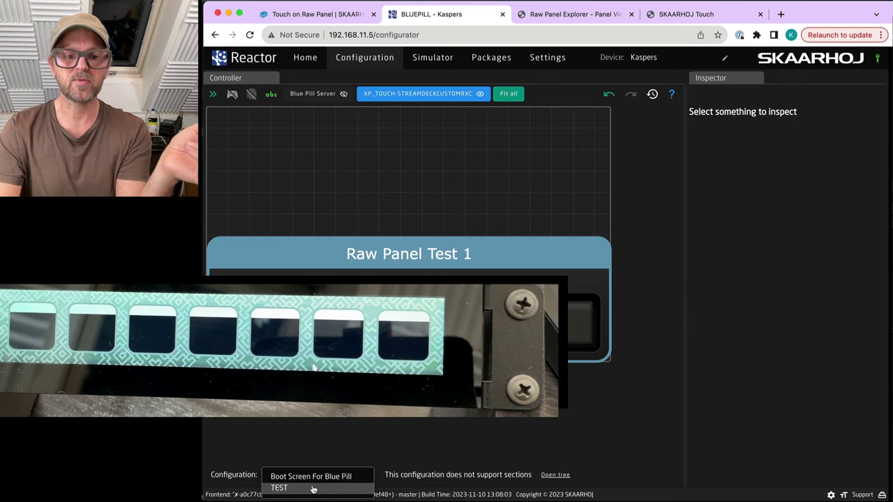
click(314, 488)
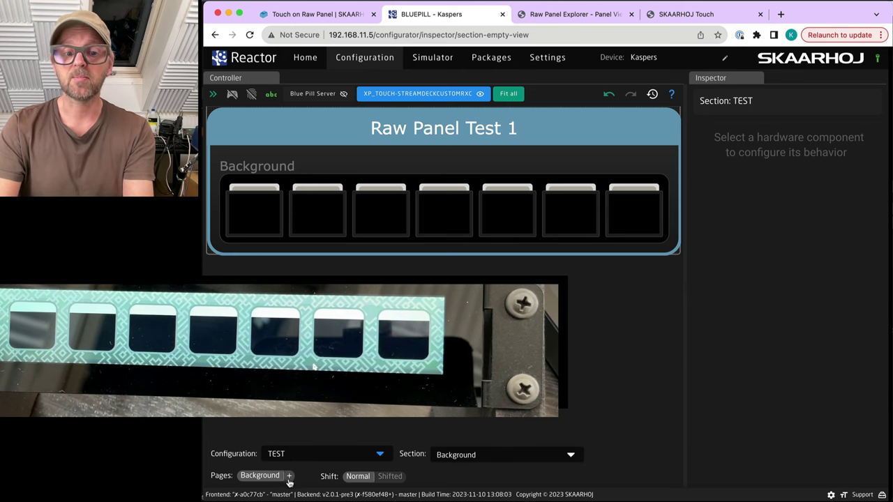
click(288, 477)
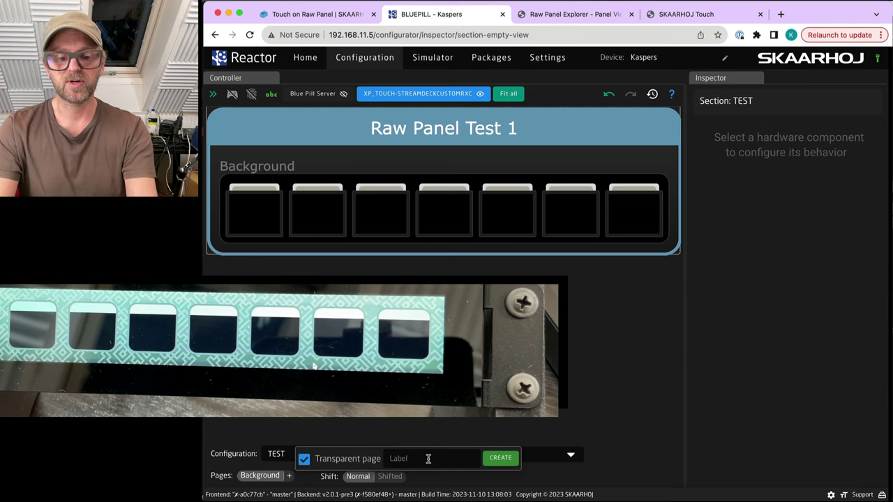
text(AUX1)
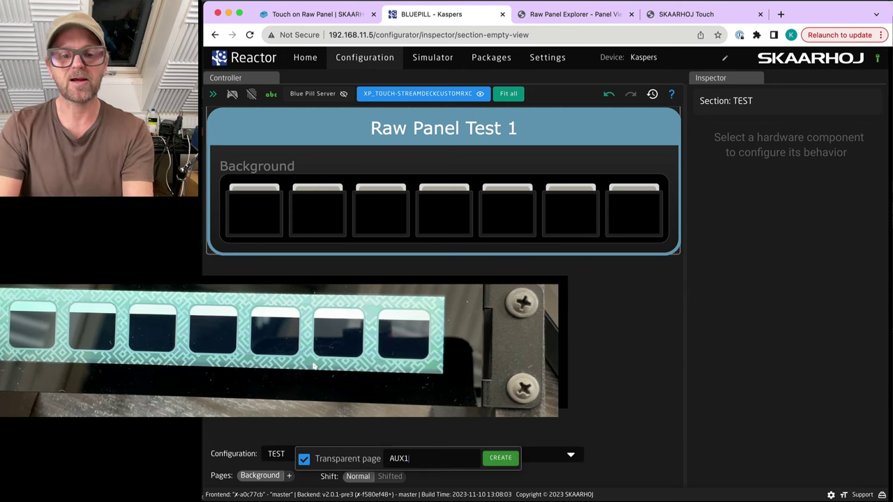
click(502, 458)
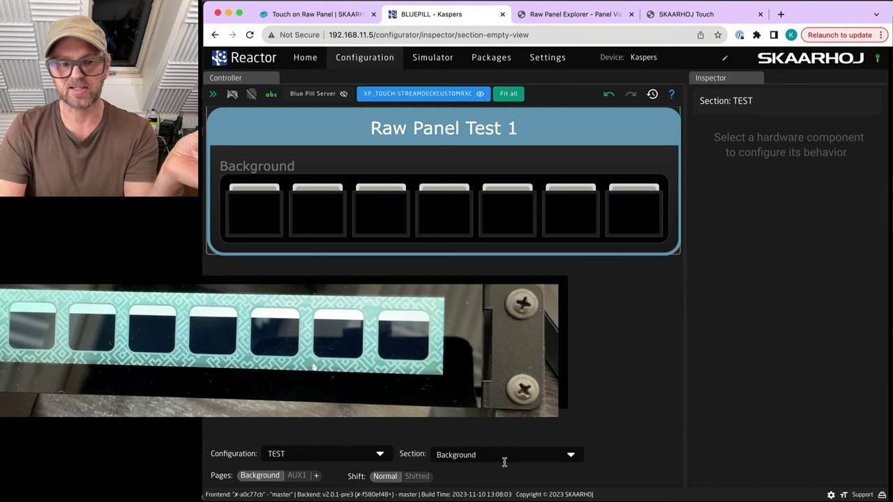
Step: Switch to the AUX1 page and back to the Background page to compare them
click(297, 480)
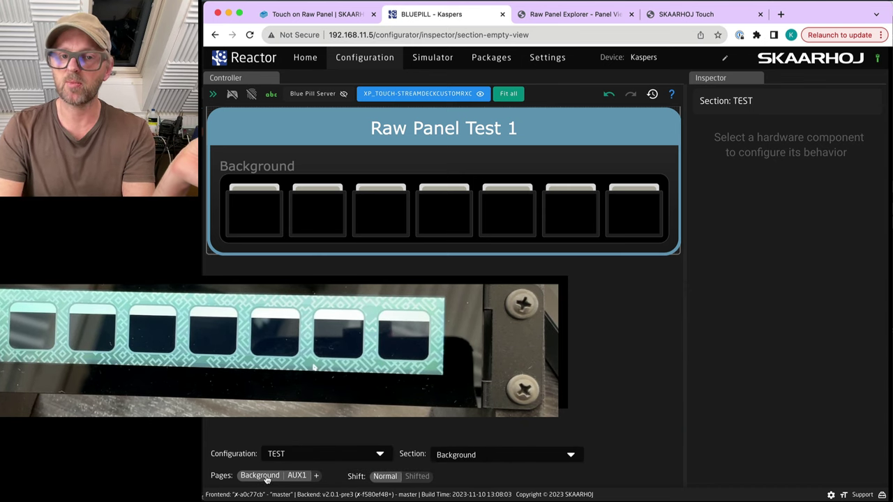
click(298, 480)
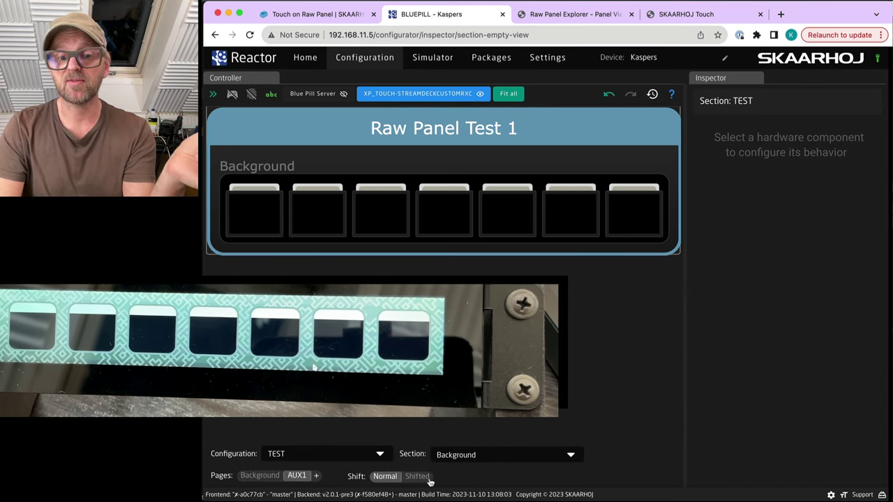
click(258, 477)
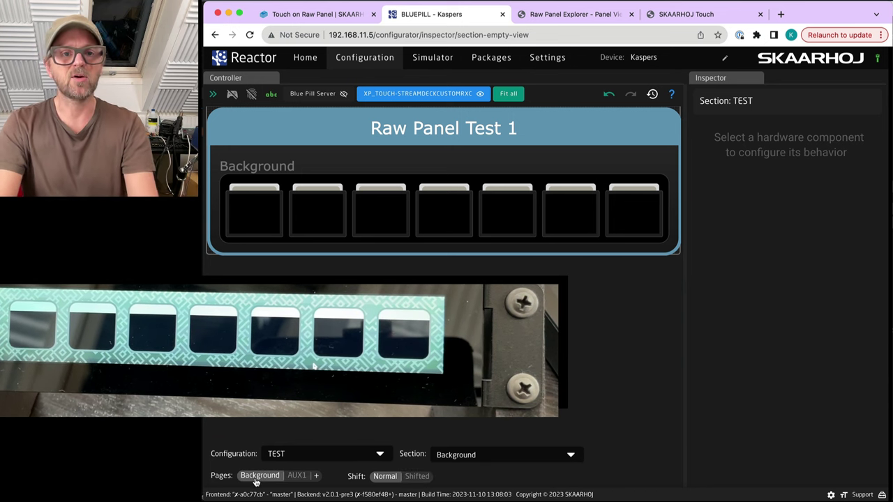
Step: Search the discovered devices for ATEM, add the ATEM 2 M/E Constellation HD to the project, and save its settings
click(307, 59)
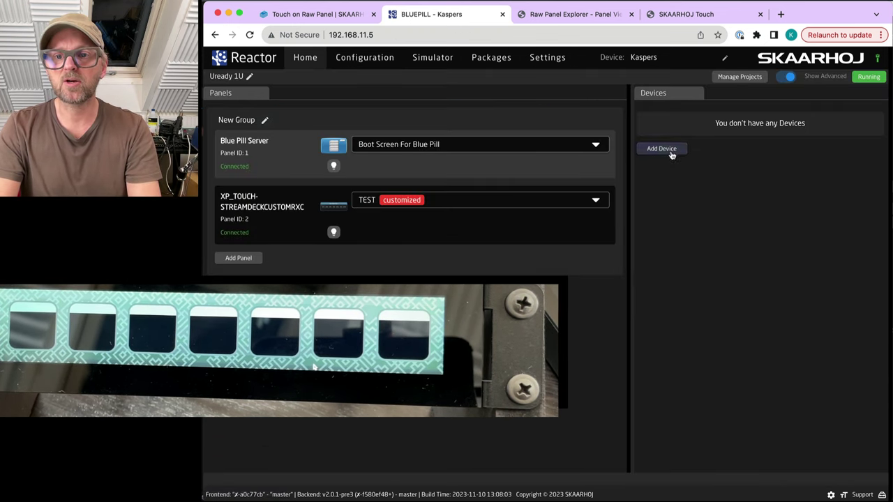
click(671, 151)
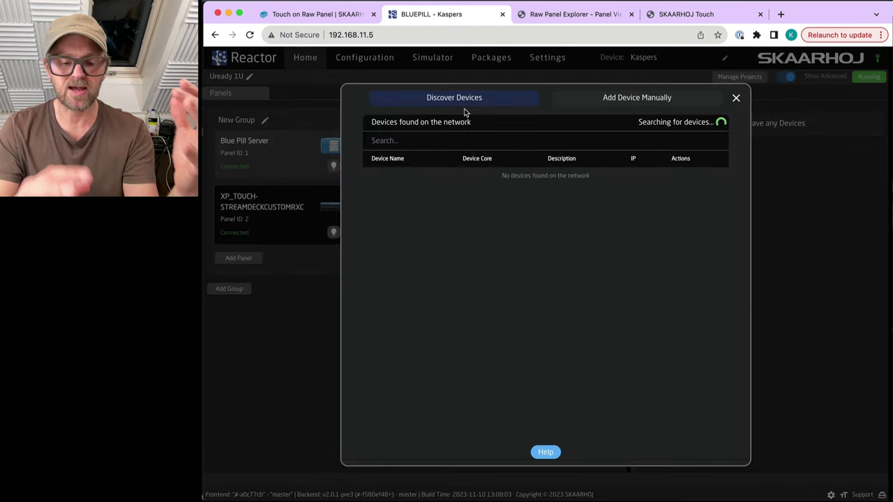
click(451, 150)
text(ATEM)
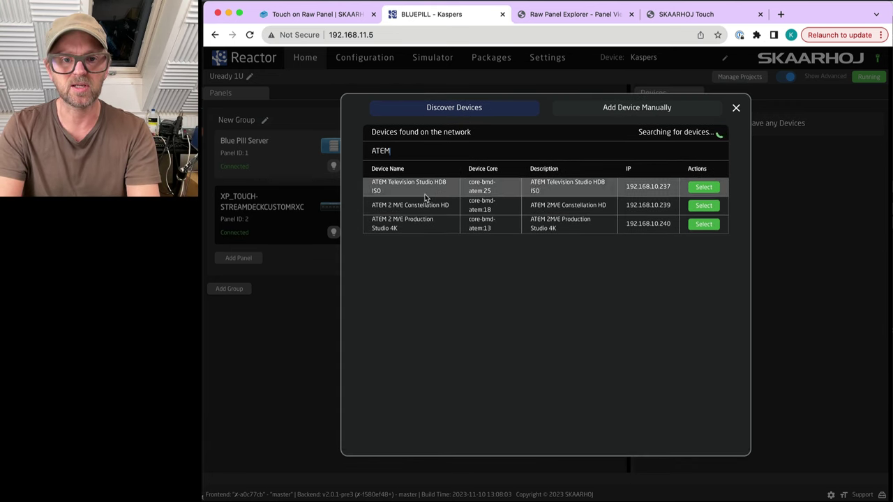
click(710, 205)
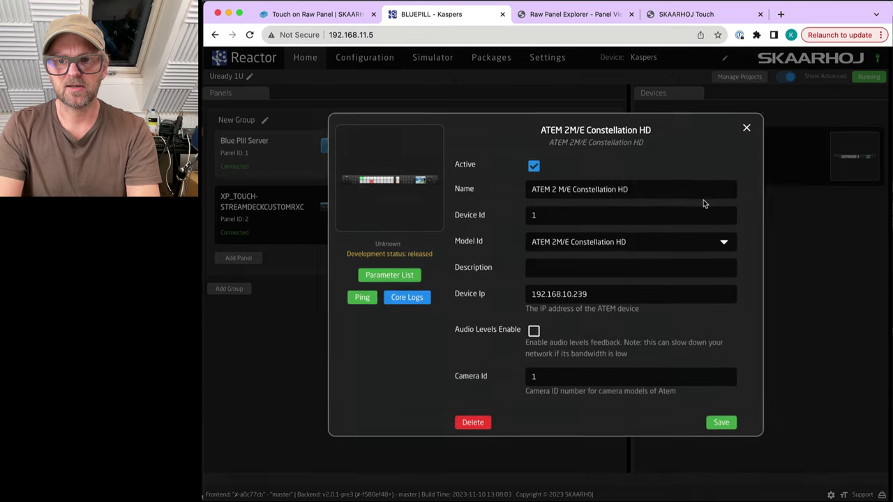
click(713, 421)
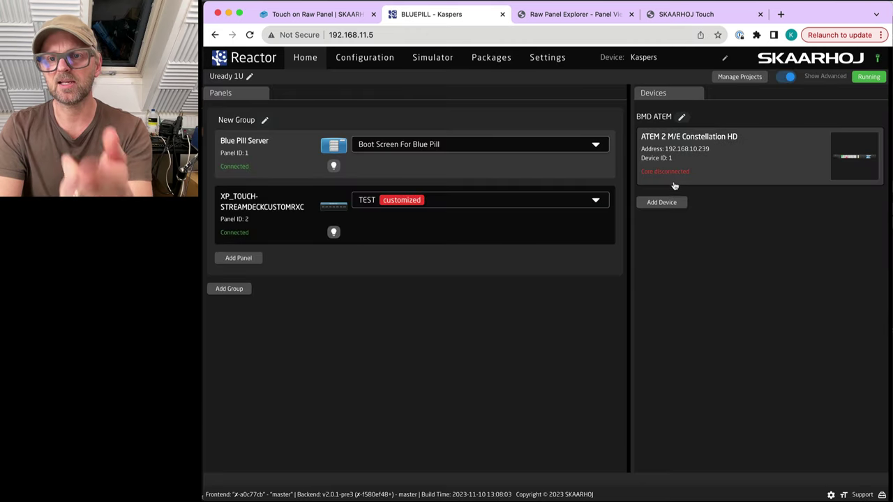
Step: Assign the ATEM's ProgramPreview Select behavior to the first four buttons (HWC 100 to 103) on the TEST configuration's Background page
click(364, 62)
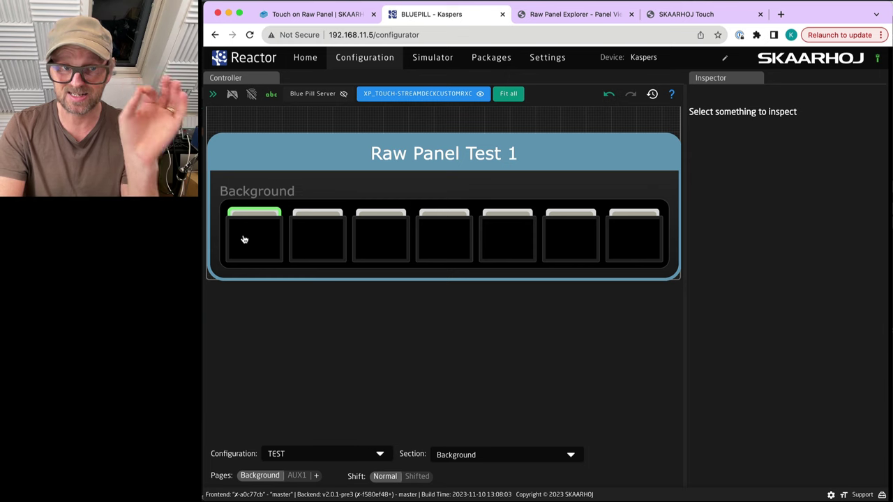
click(244, 239)
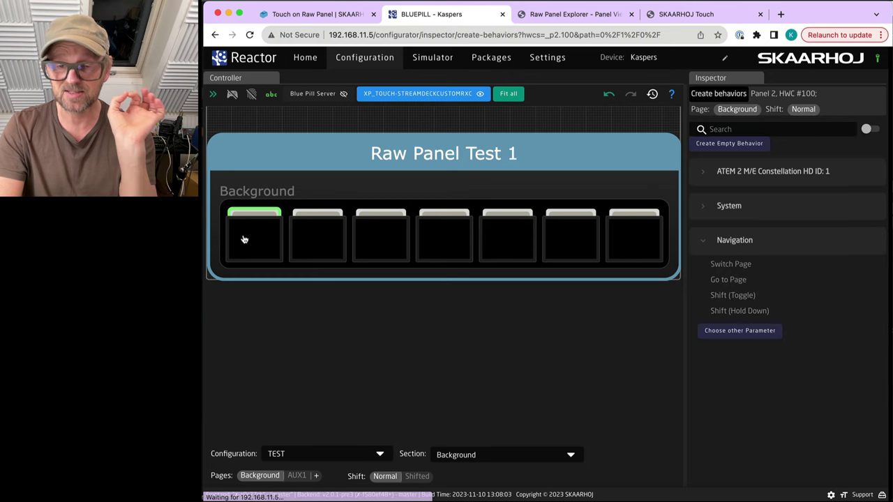
click(704, 173)
click(710, 202)
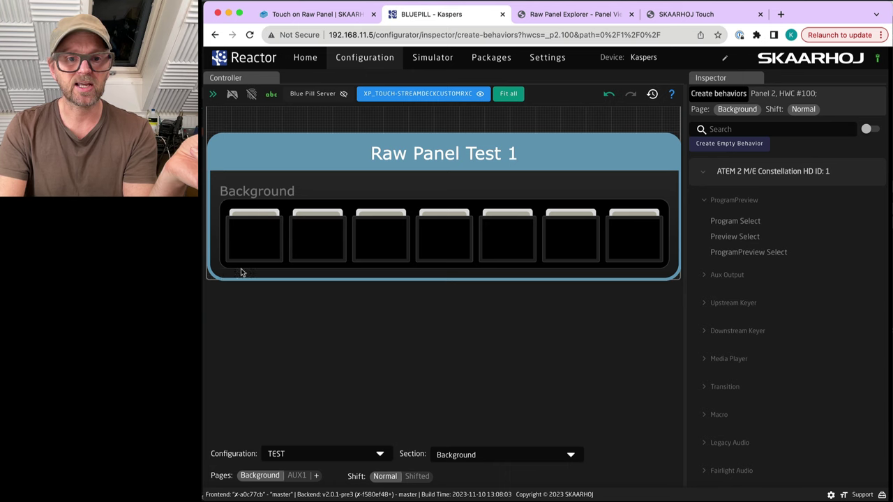
drag(521, 246, 522, 244)
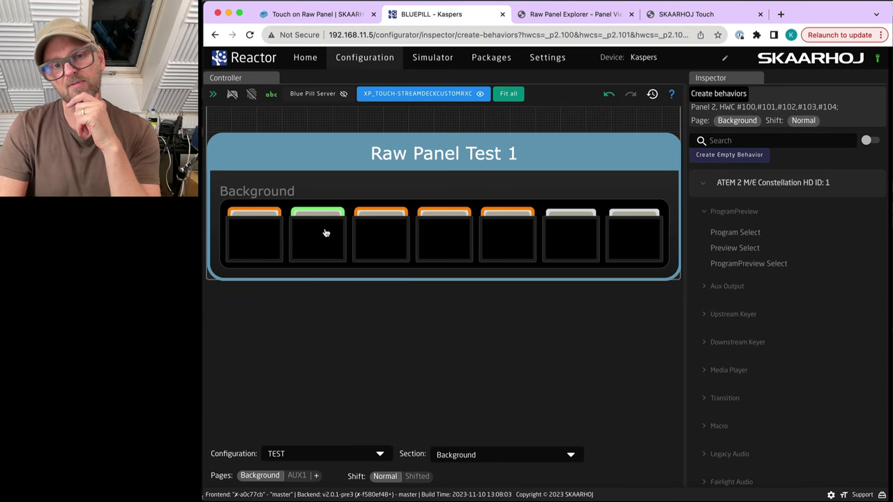
drag(255, 273, 448, 236)
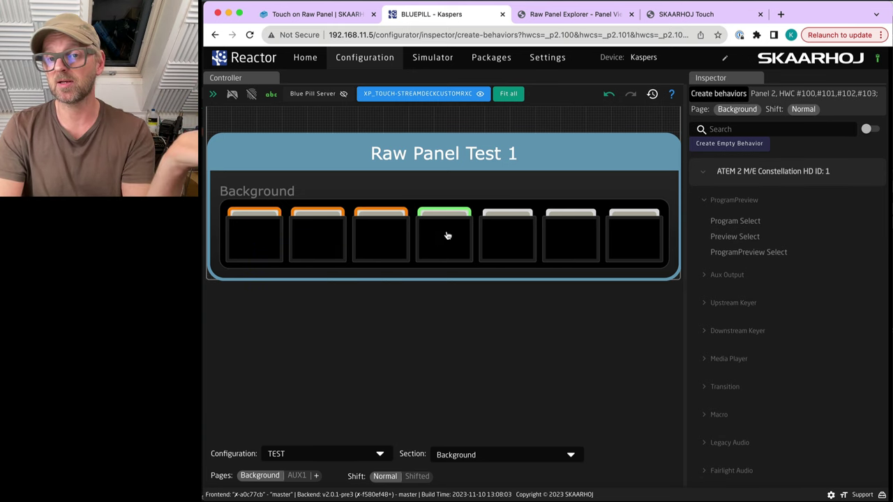
click(738, 253)
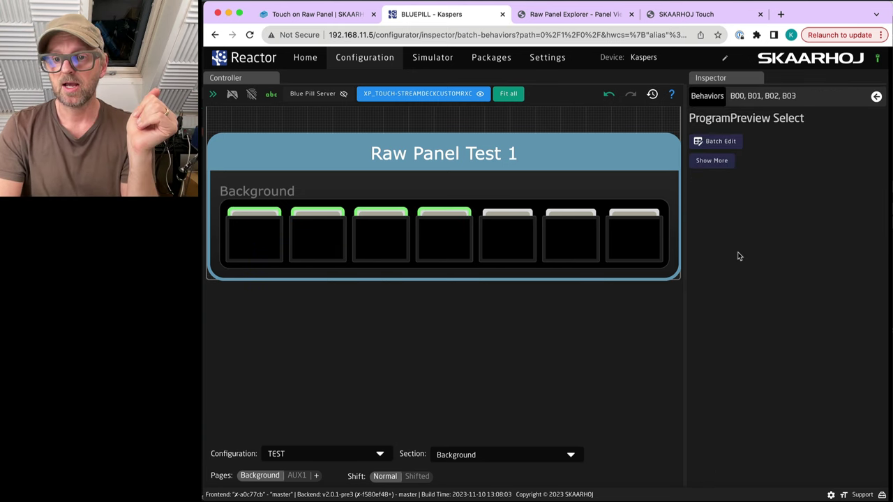
click(719, 142)
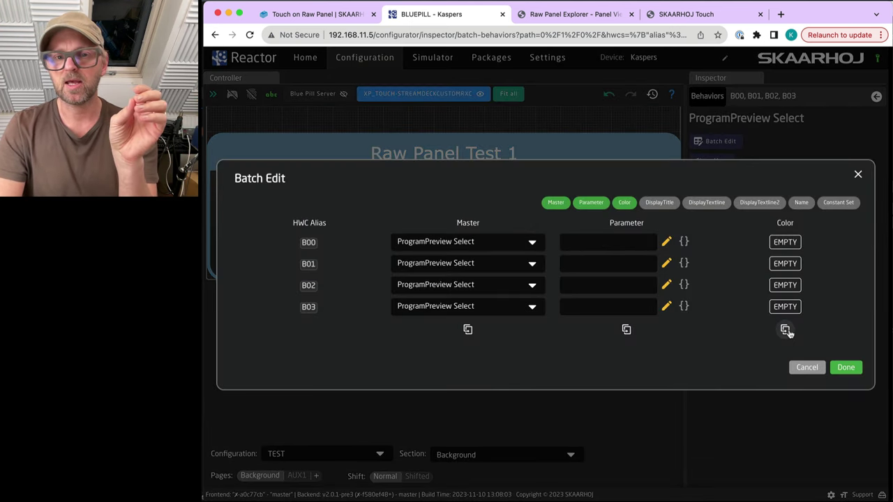
click(804, 367)
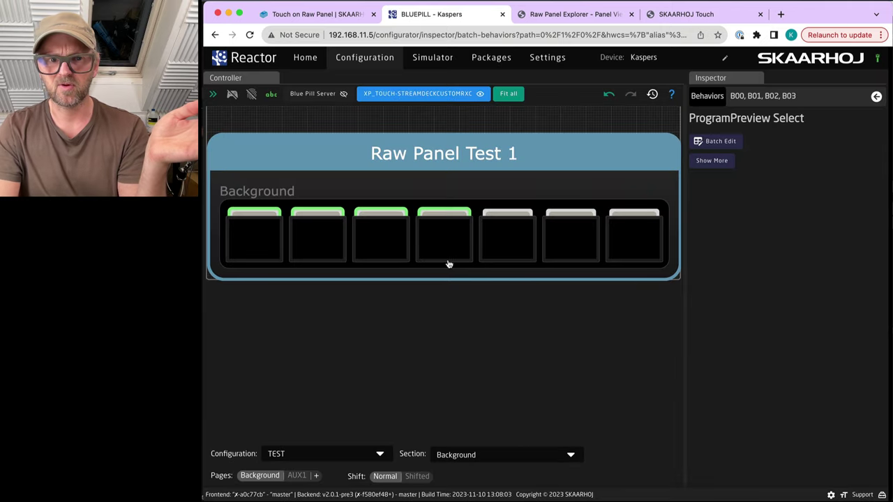
click(224, 275)
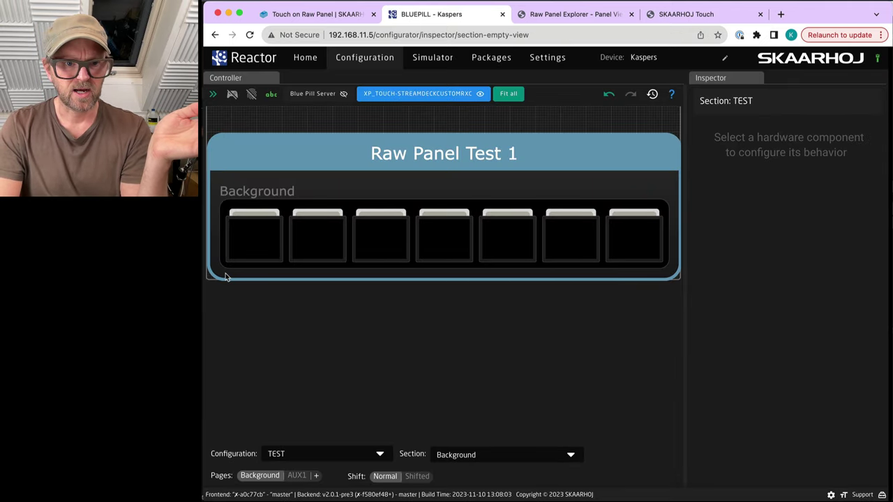
Step: Set the ME Row to 1 and the input to Input 1 for the ProgramPreview Select behaviors of the first four buttons
drag(426, 239, 436, 233)
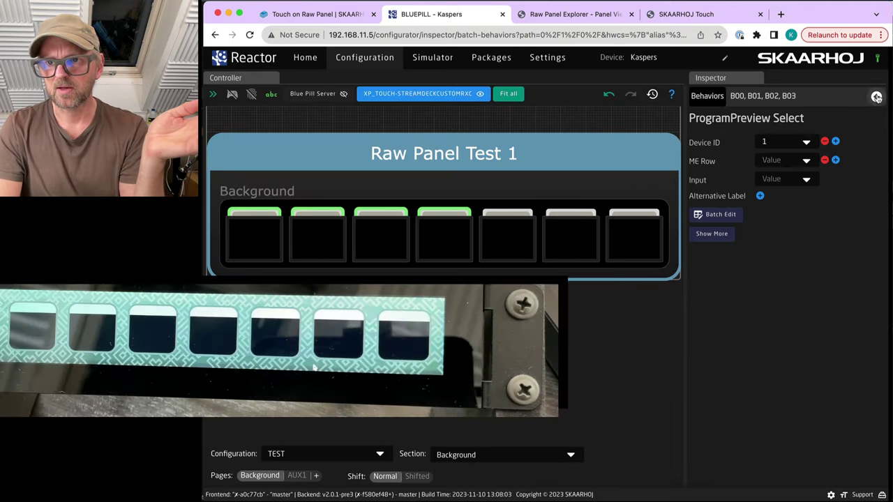
click(873, 95)
click(749, 254)
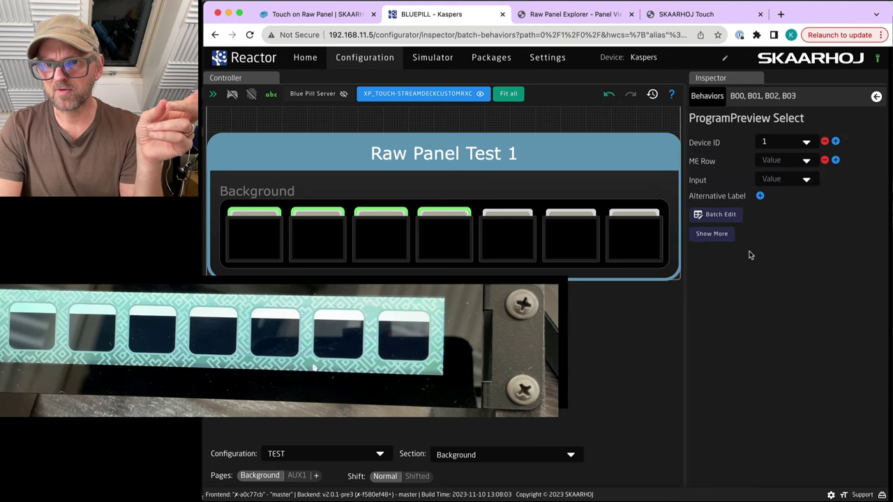
click(783, 177)
click(782, 179)
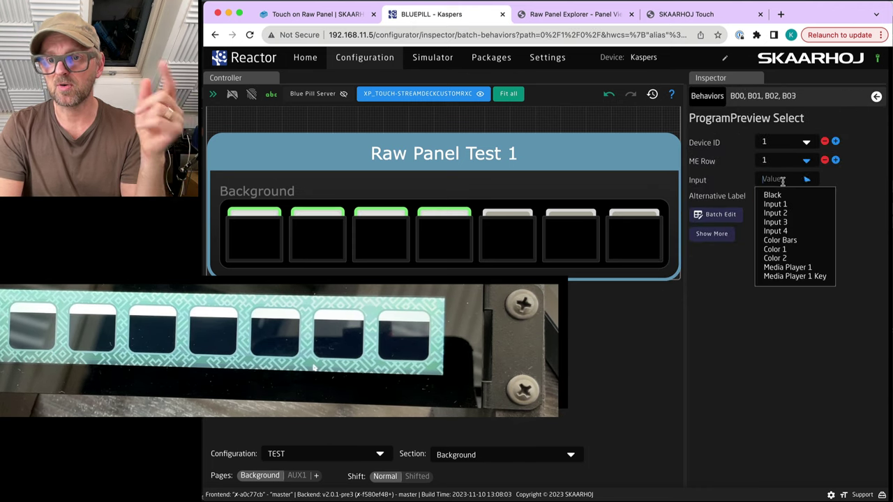
click(775, 204)
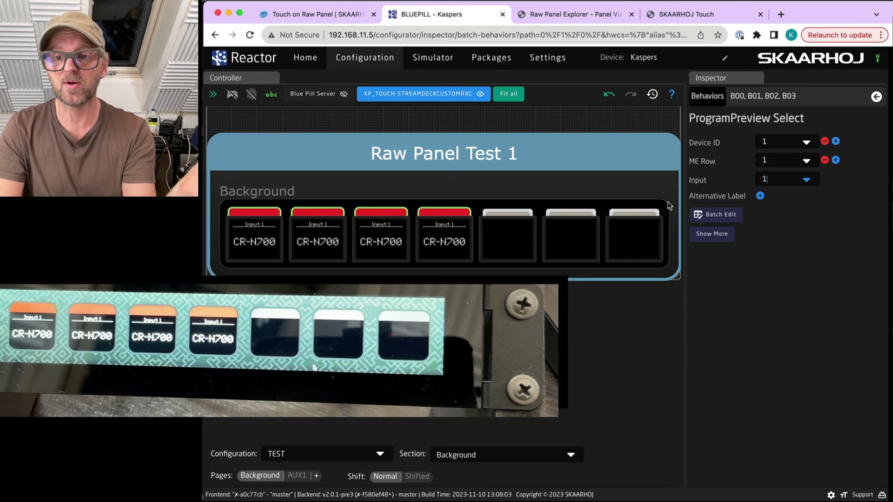
Step: Batch edit the four ProgramPreview Select behaviors so their inputs increment from 1 to 4 across B00 to B03
click(709, 214)
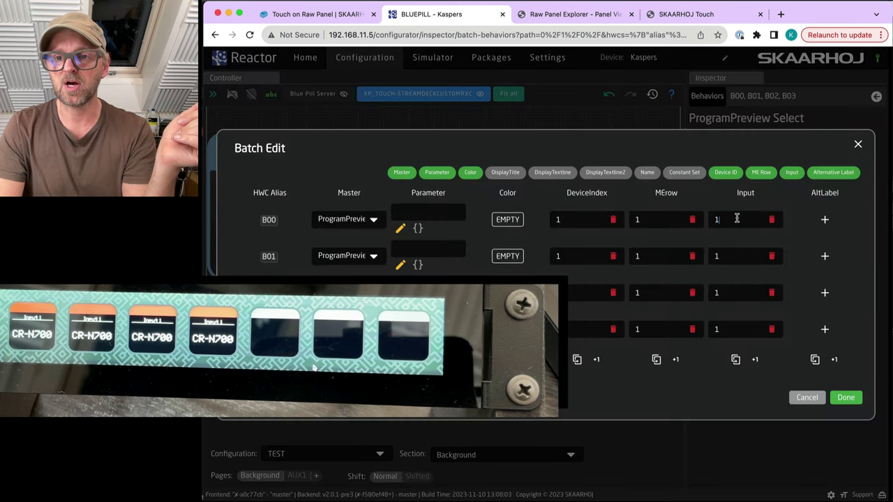
double_click(726, 259)
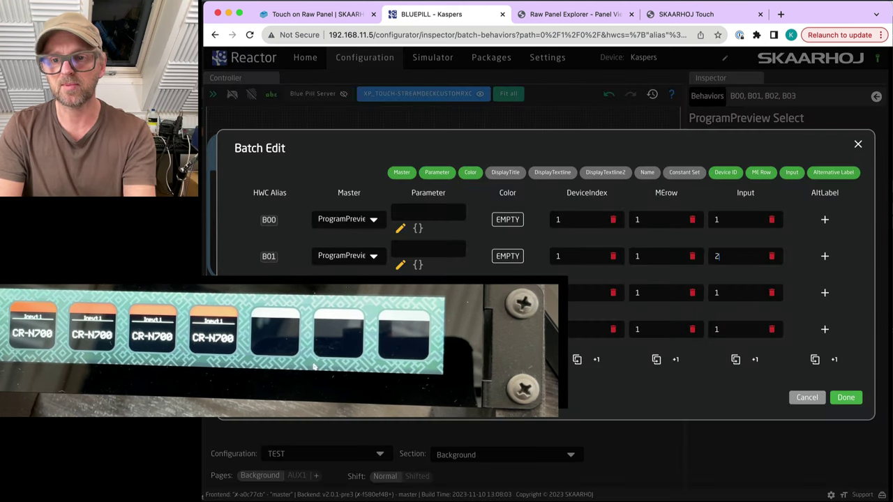
click(755, 360)
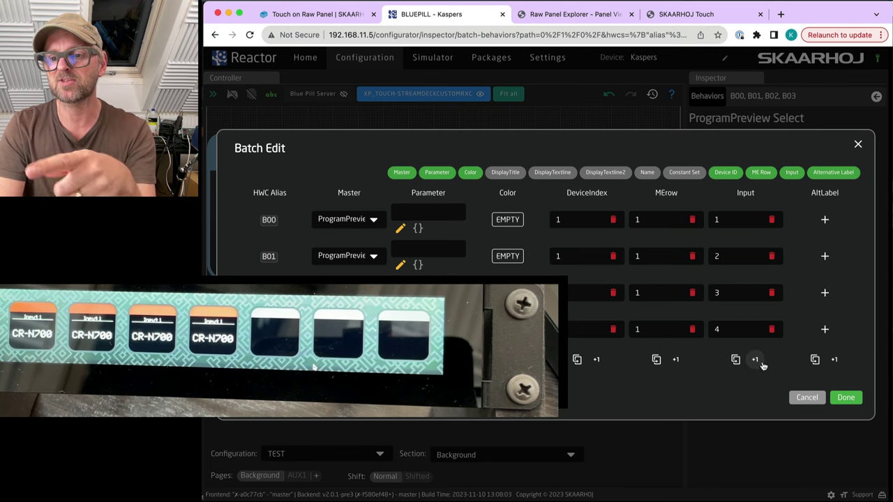
click(846, 398)
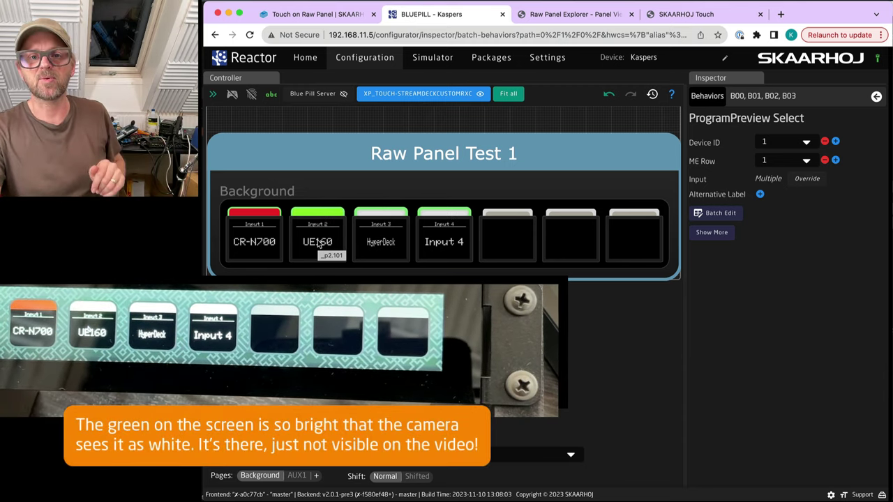
Step: Assign the ATEM's Cut transition parameter to the fifth button (HWC 104) on the Background page
click(514, 235)
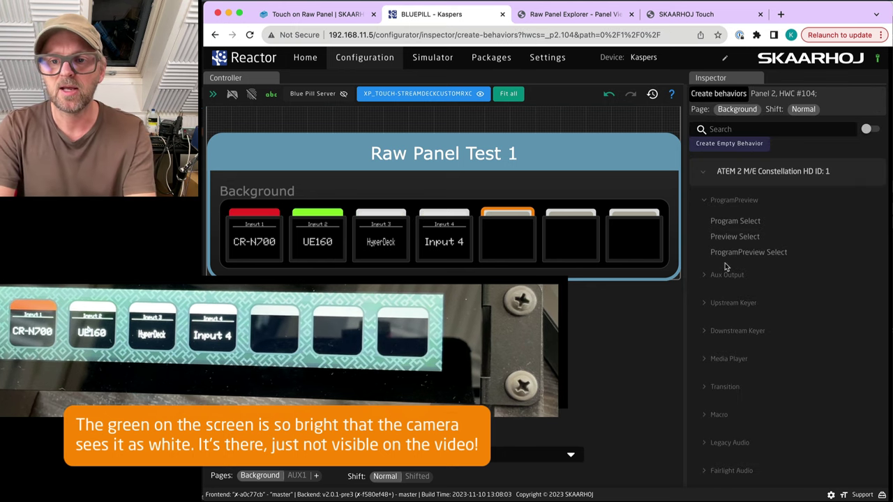
click(722, 129)
text(cut)
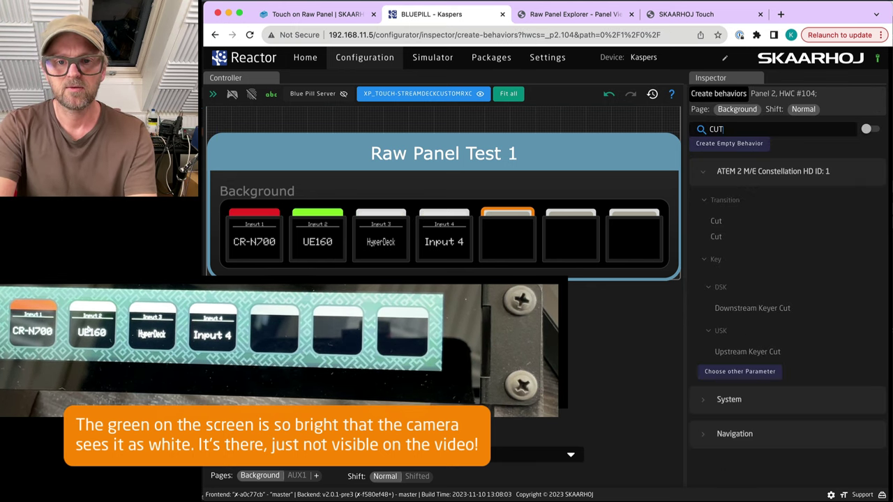
click(715, 237)
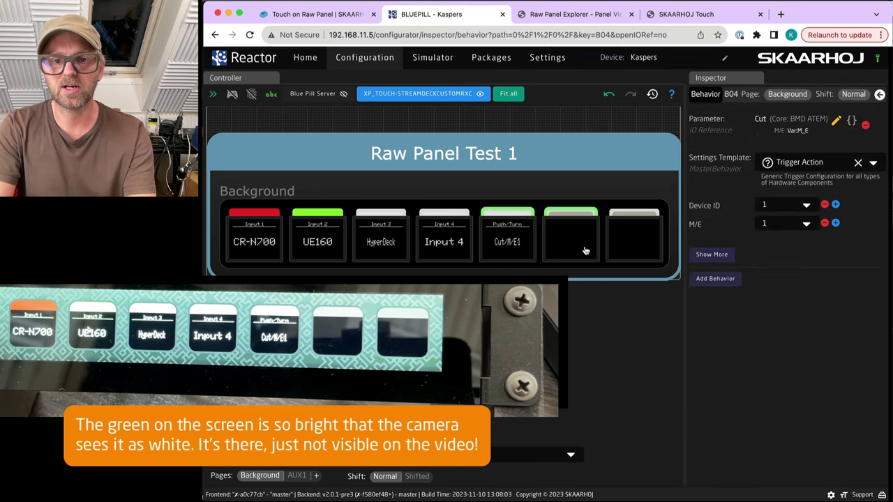
Step: Assign the ATEM's Auto transition behavior to the sixth button (HWC 105) and set its ME Row to 1
click(552, 246)
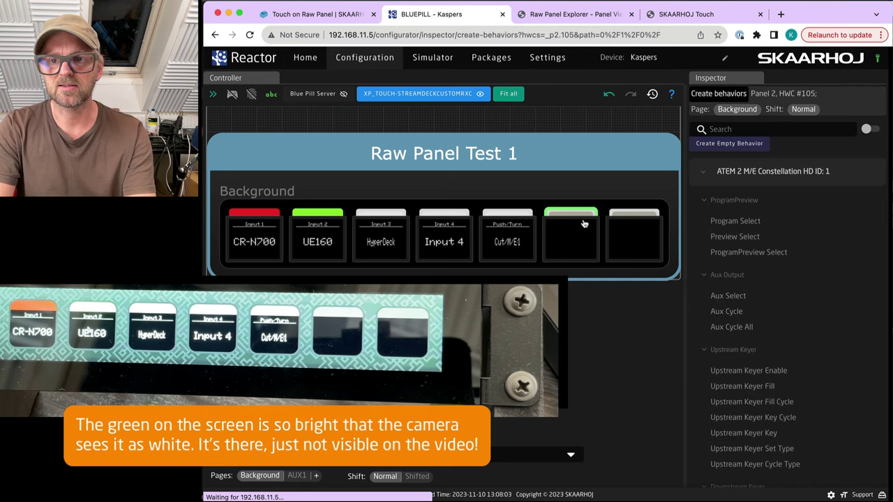
click(751, 129)
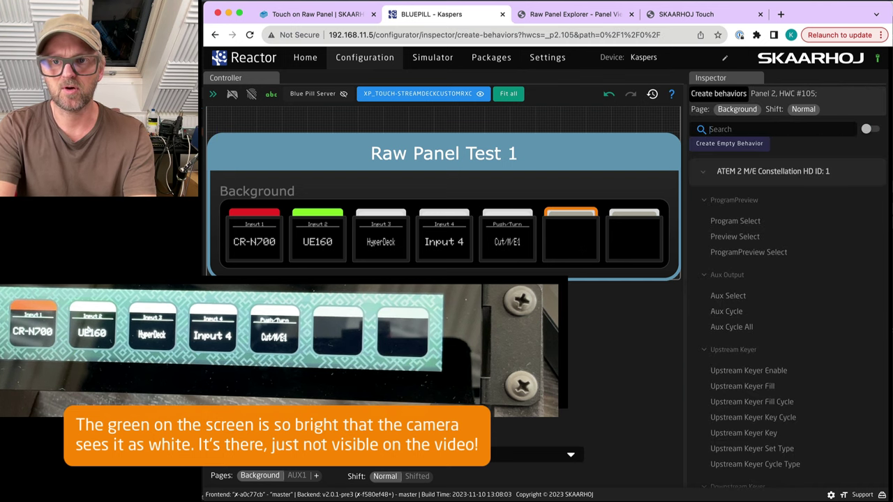
text(auto)
click(733, 221)
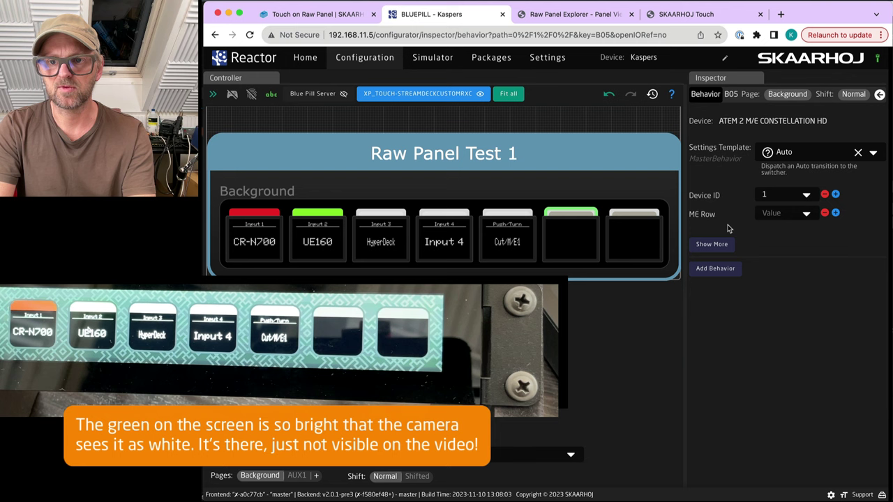
click(776, 215)
click(777, 232)
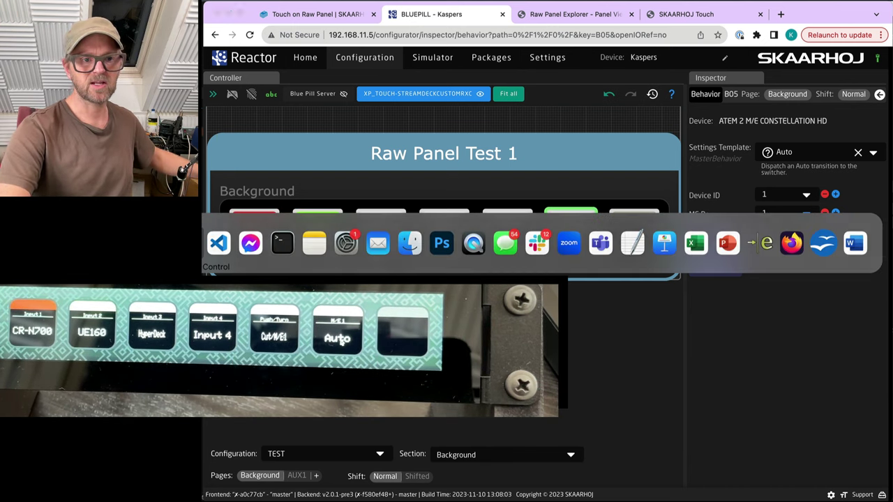
Step: Switch to ATEM Software Control to check the program and preview response to the touch panel, and return to the Reactor configurator
key(super+Tab)
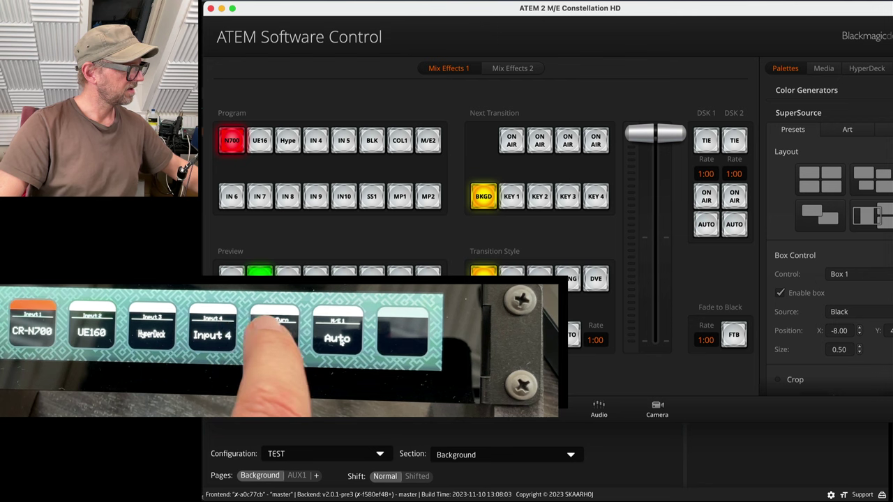
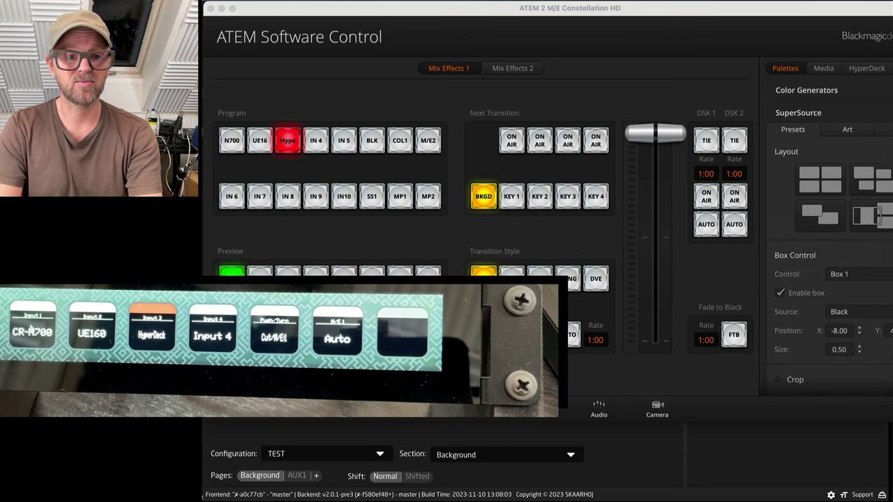
key(super+Tab)
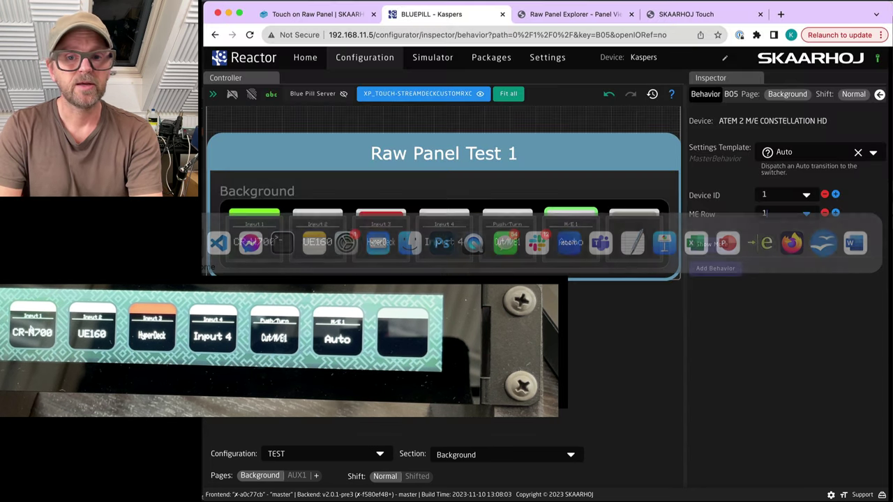
Step: Alternate between the AUX1 and Background pages to compare how they show the button behaviors
click(297, 479)
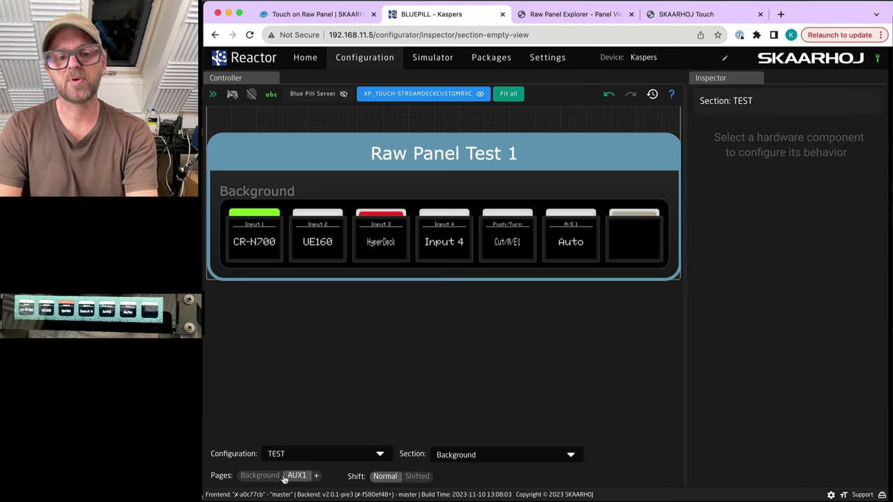
click(261, 477)
click(303, 478)
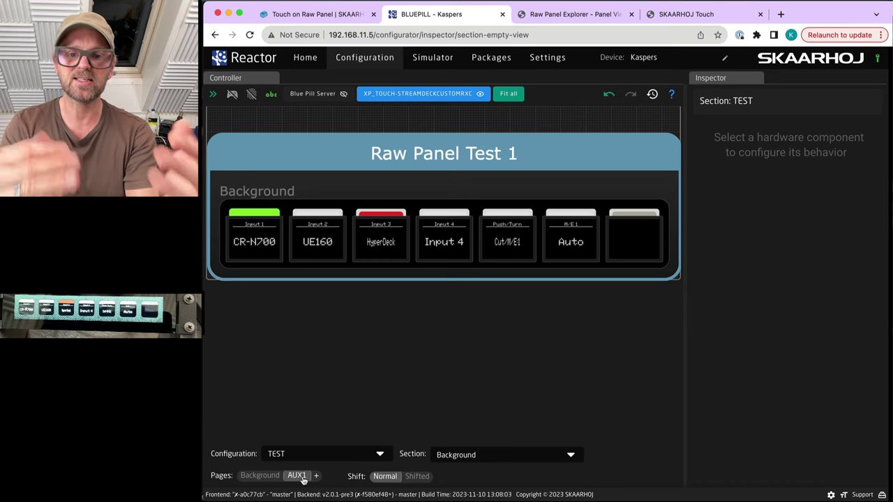
click(263, 477)
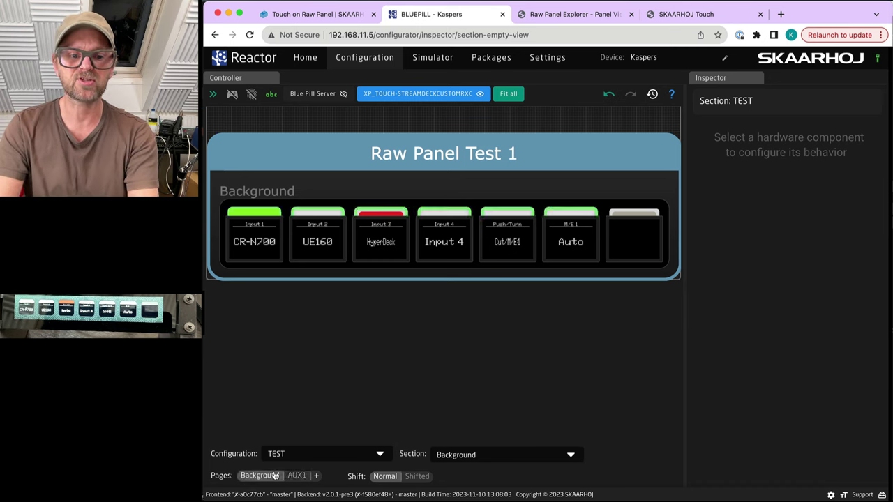
Step: Assign the ATEM's Aux Select behavior to the first six buttons (HWC 100 to 105) on the AUX1 page
click(297, 477)
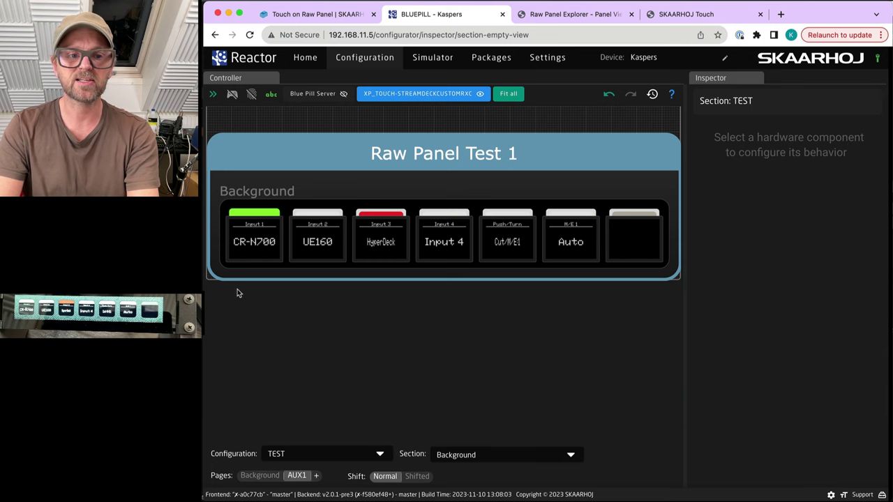
drag(412, 241, 566, 214)
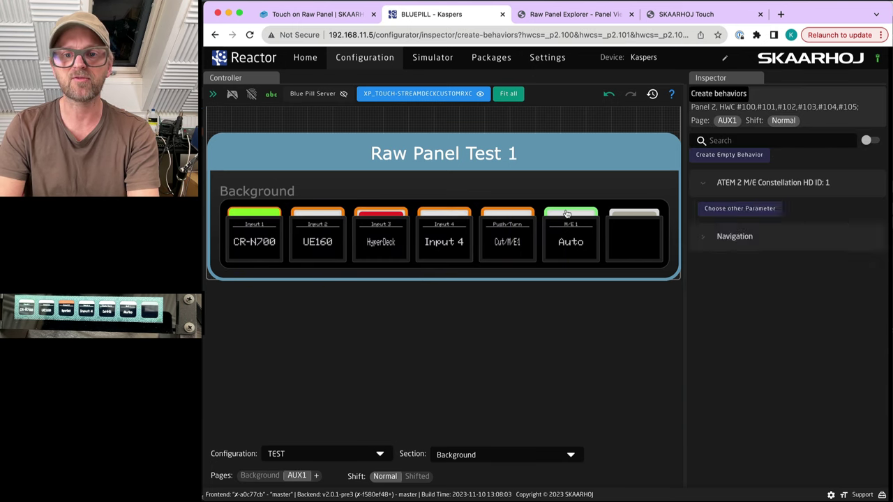
click(732, 308)
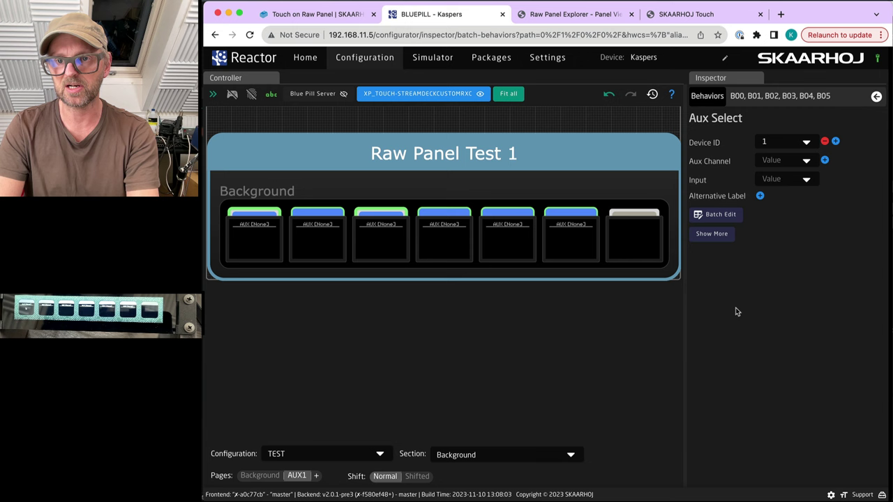
Step: Set the six Aux Select behaviors to Aux Channel 1 and batch edit their inputs to increment from 1 to 6
click(800, 160)
click(787, 175)
click(787, 180)
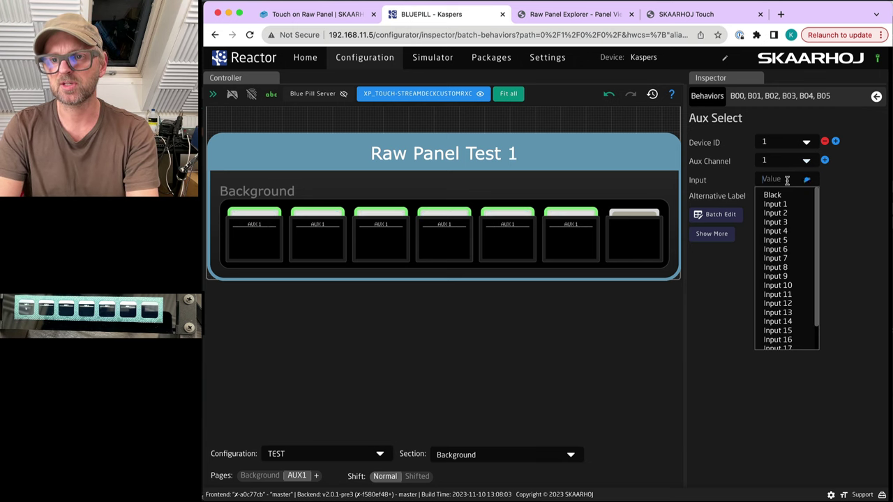
click(778, 204)
click(726, 215)
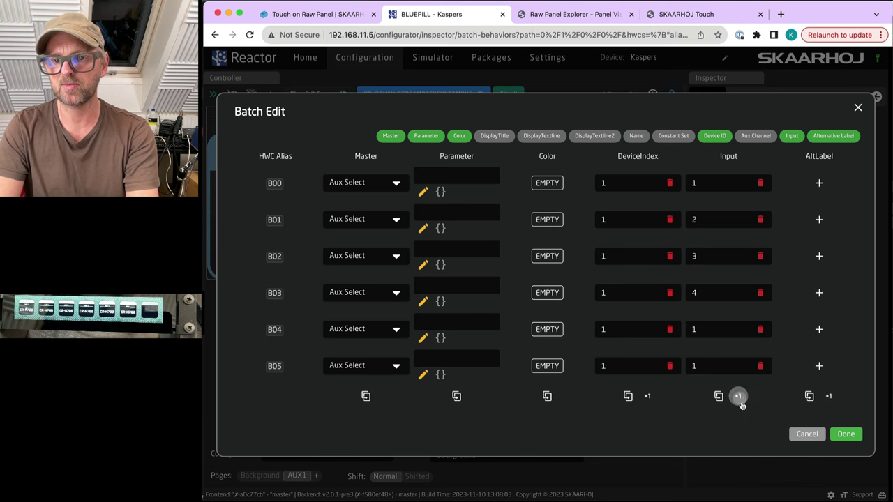
click(845, 434)
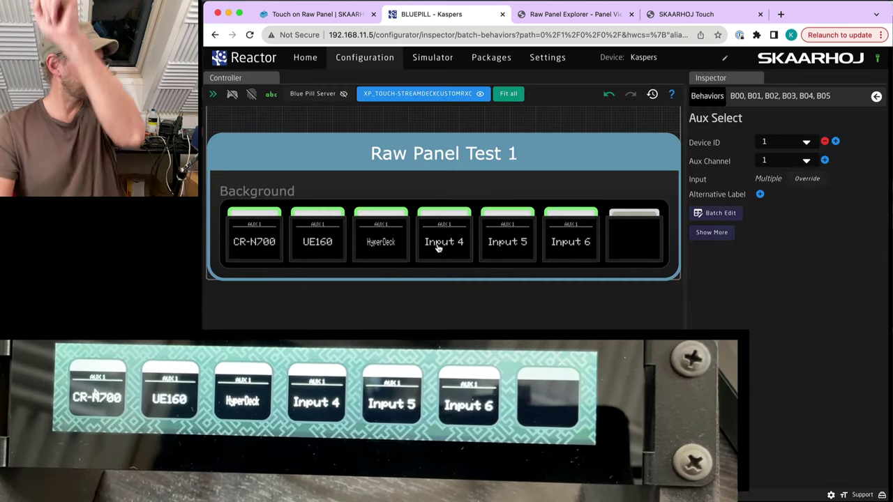
Step: Check the source selected for the Kumo 1 output in ATEM Software Control, and return to the Background page in the Reactor configurator
key(super+Tab)
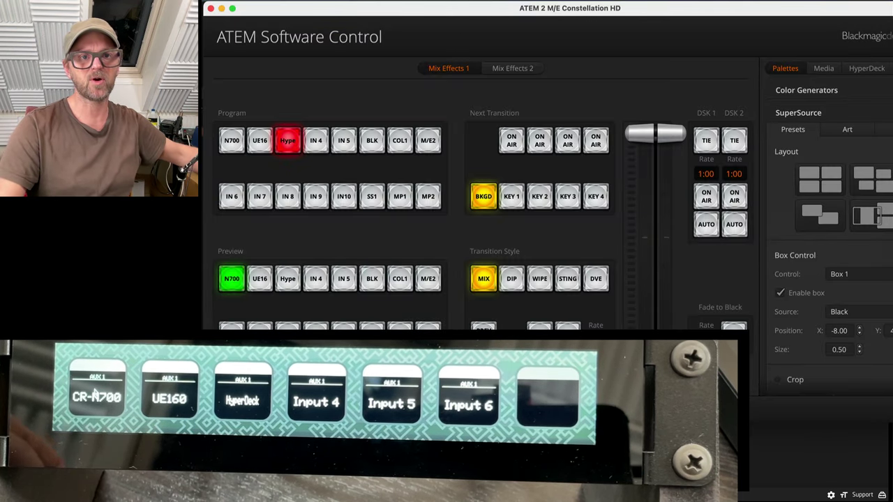
click(300, 2)
mouse_move(305, 10)
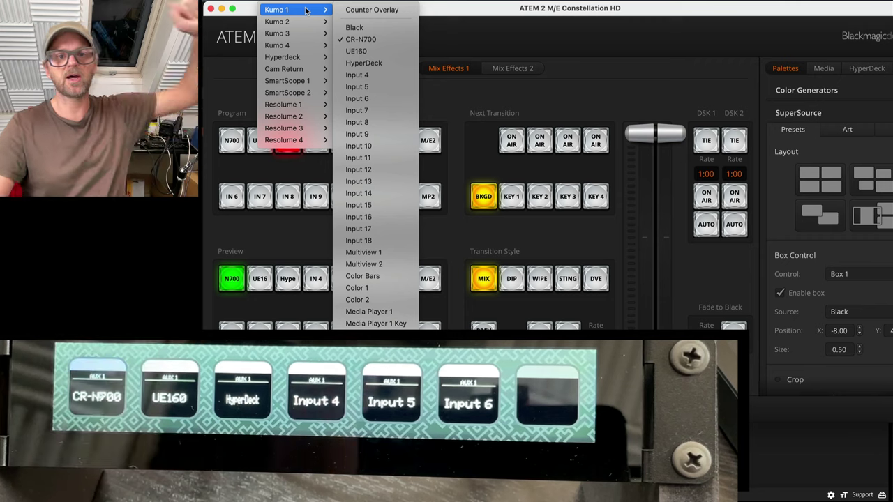
key(Escape)
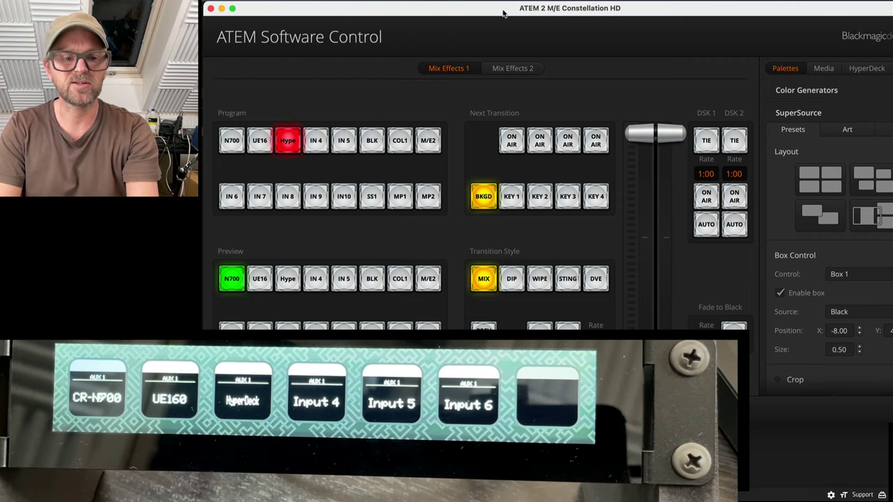
key(super+Tab)
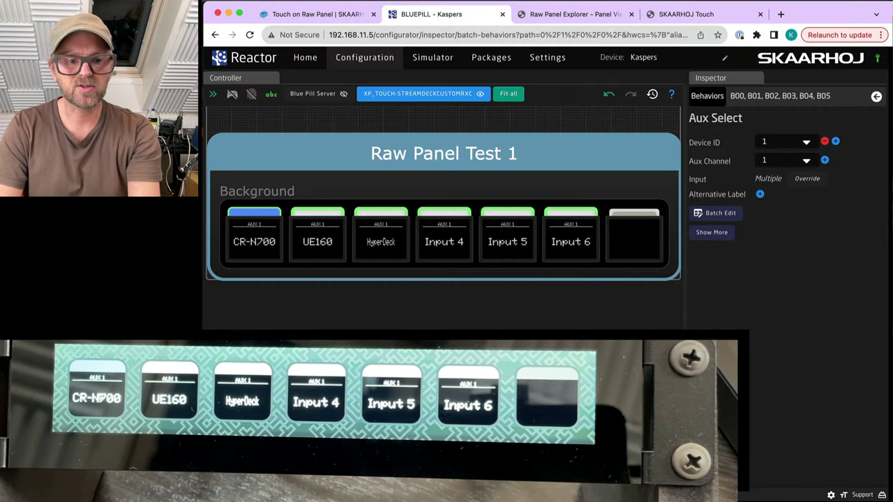
click(259, 475)
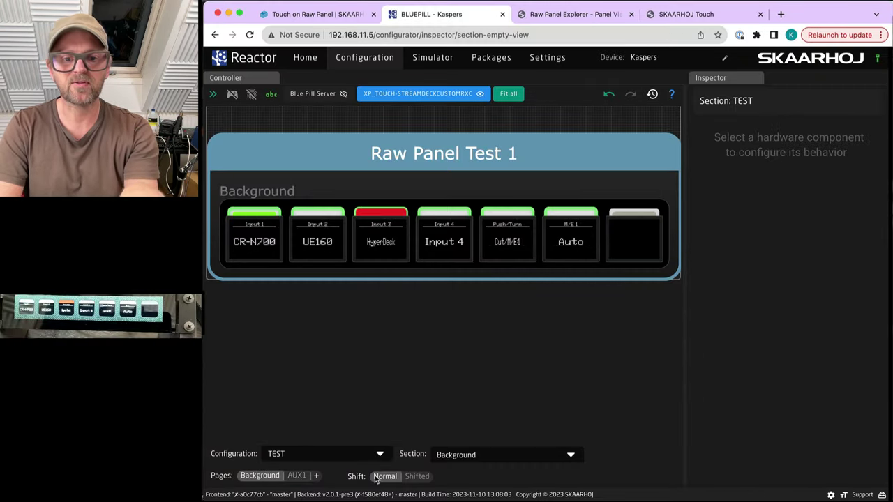
Step: Assign the ATEM's ProgramPreview Select behavior to the first four buttons (HWC 100 to 103) on the Background page's Shifted level
click(417, 476)
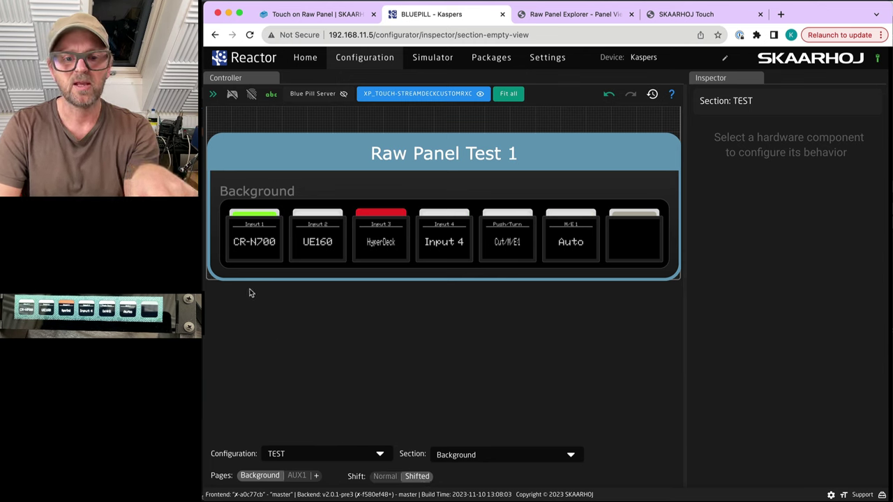
click(417, 477)
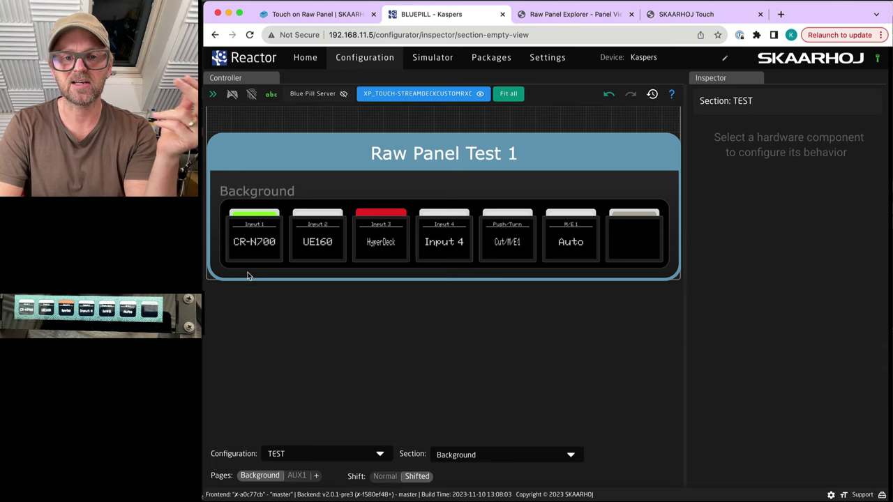
drag(246, 265, 453, 184)
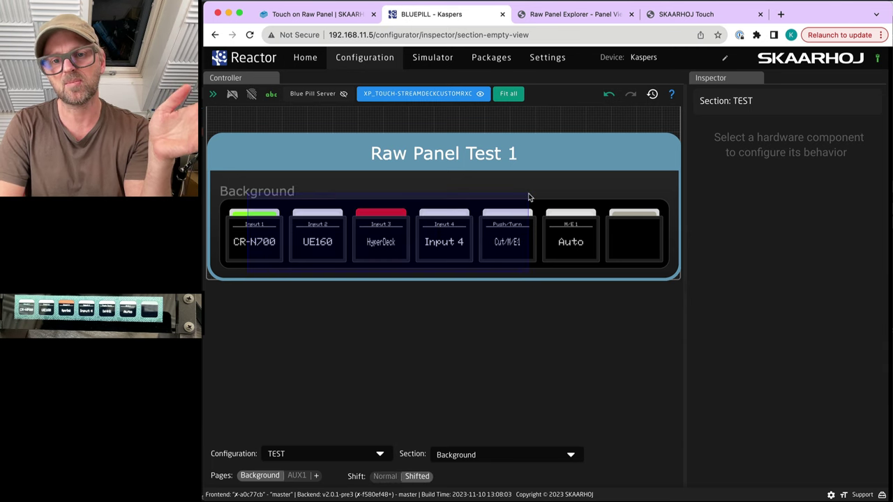
drag(525, 198, 448, 195)
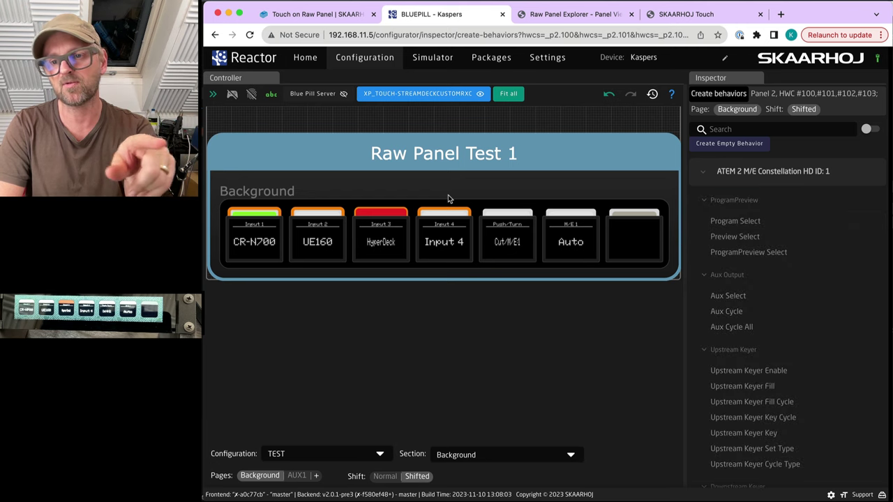
click(762, 253)
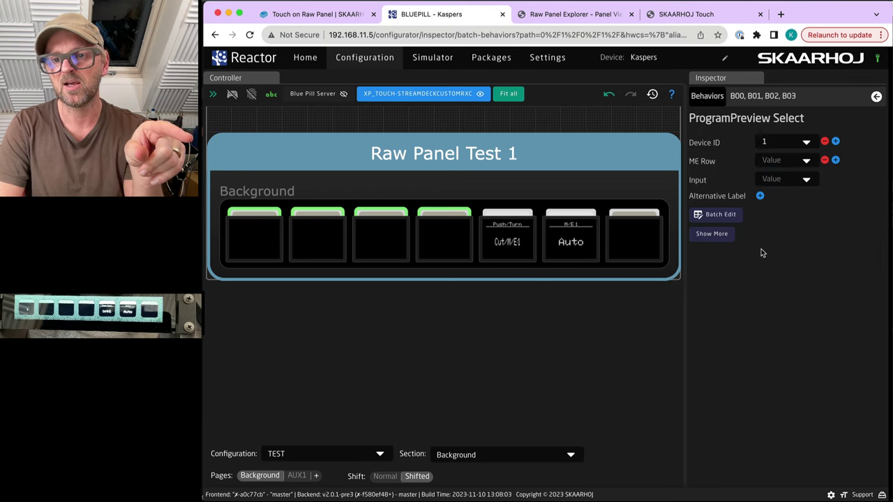
Step: Set the four ProgramPreview Select behaviors to ME Row 1 and batch edit their inputs to increment from 5 to 8
click(777, 161)
text(1)
click(778, 180)
text(1)
click(719, 214)
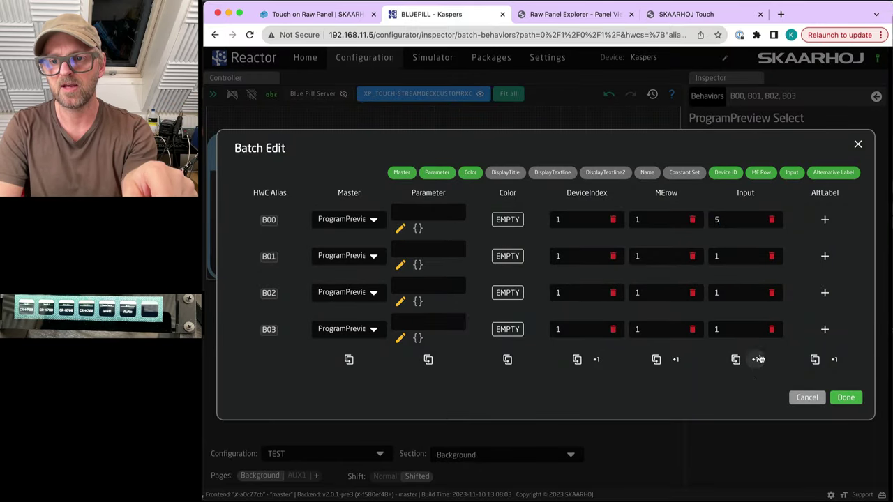
click(846, 397)
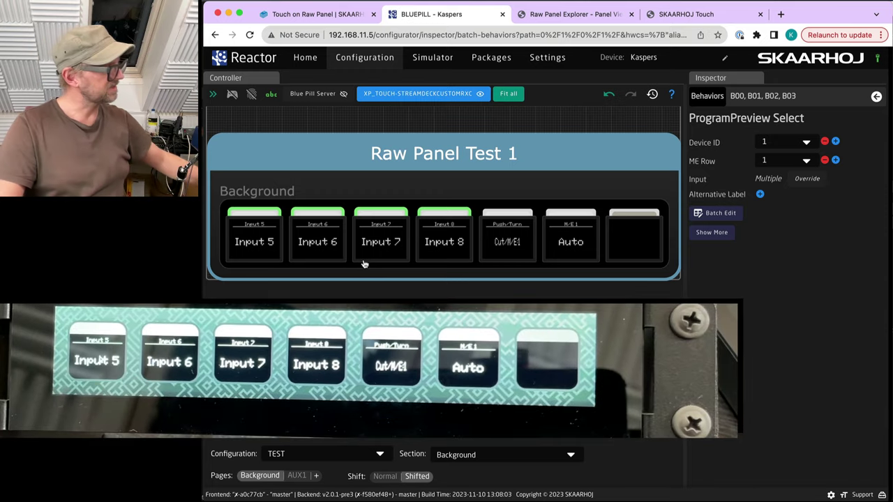
Step: Check the preview source in ATEM Software Control for the Shifted level, and again with the Reactor configurator set back to Normal shift
key(super+Tab)
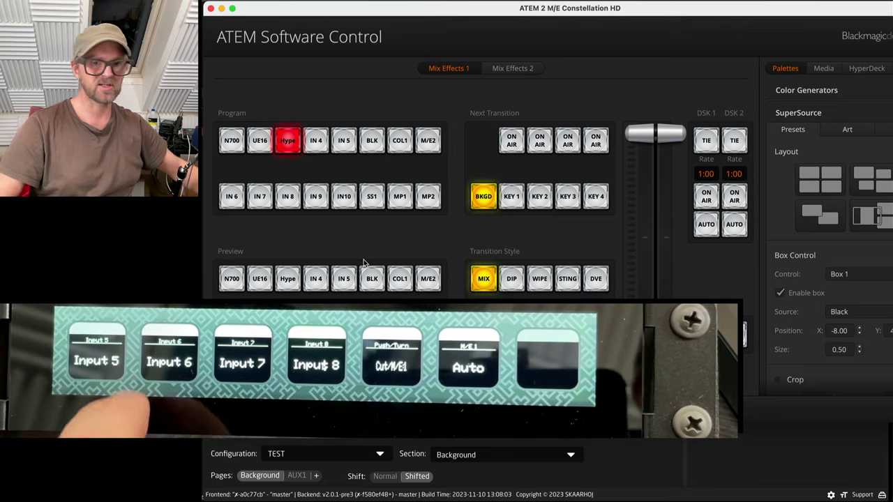
key(super+Tab)
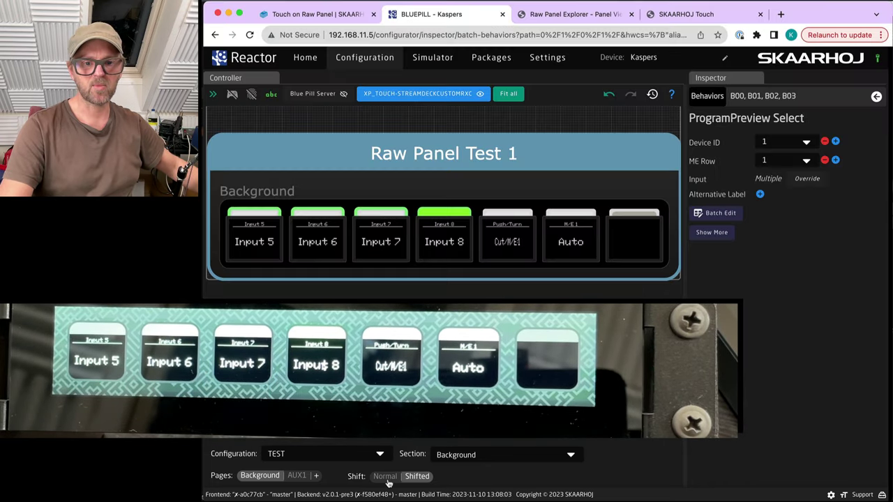
click(385, 477)
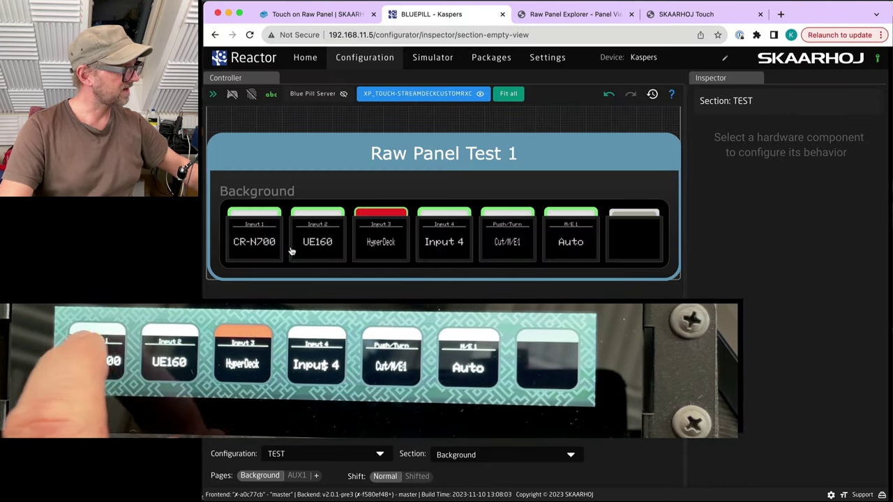
key(super+Tab)
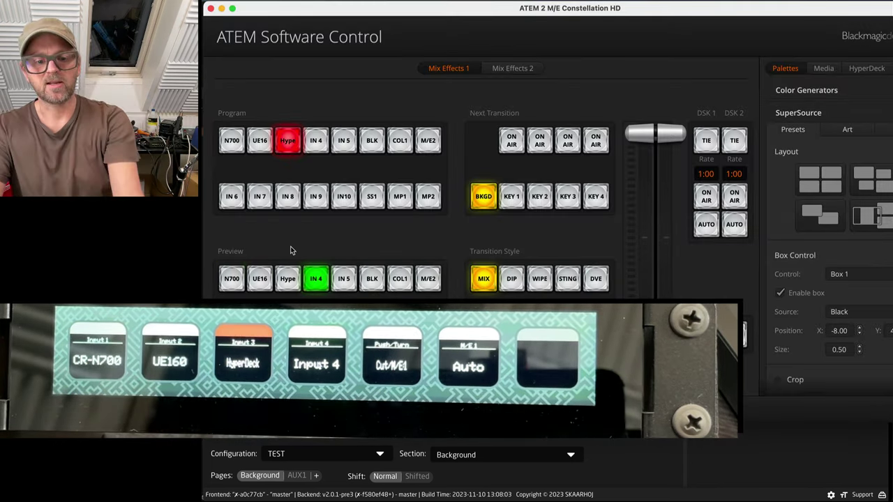
key(super+Tab)
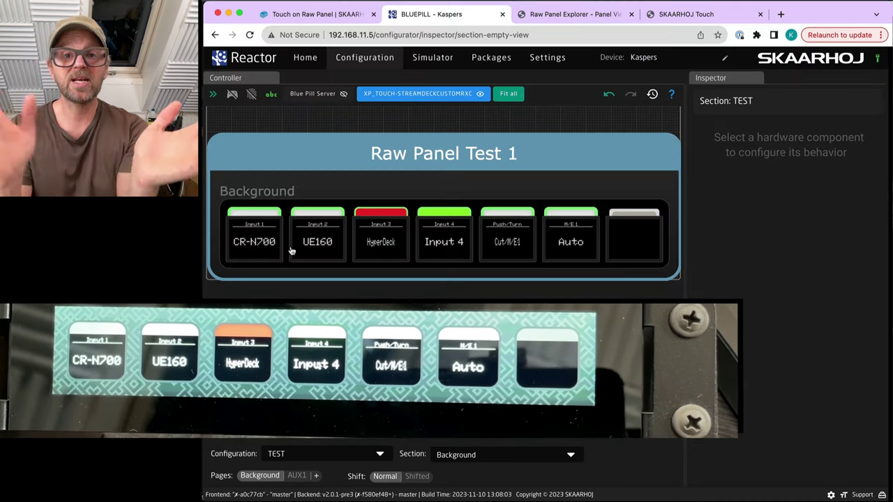
Step: Browse the ATEM behaviors available for the empty seventh button, and view the AUX1 page before returning to the Background page
click(634, 242)
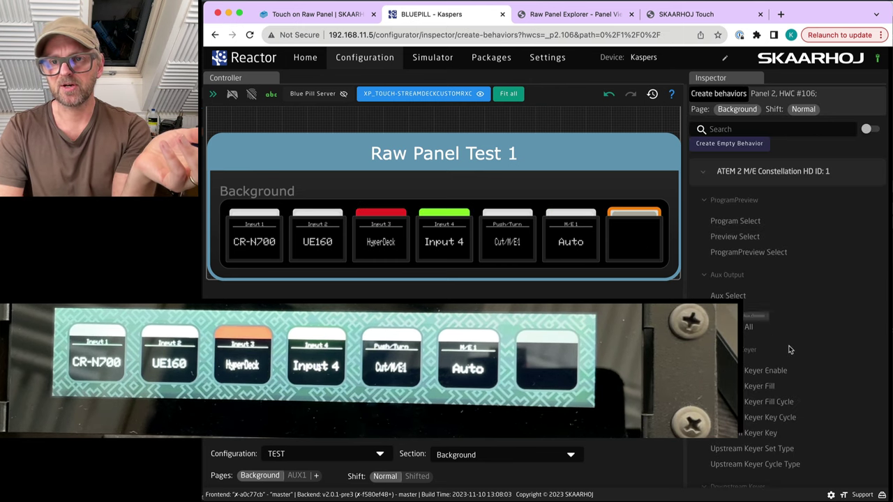
scroll(791, 347, down, 15)
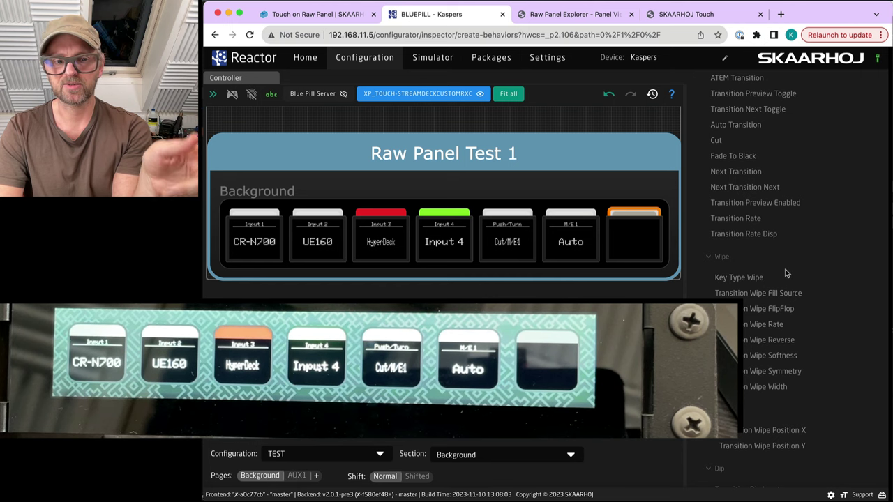
click(296, 476)
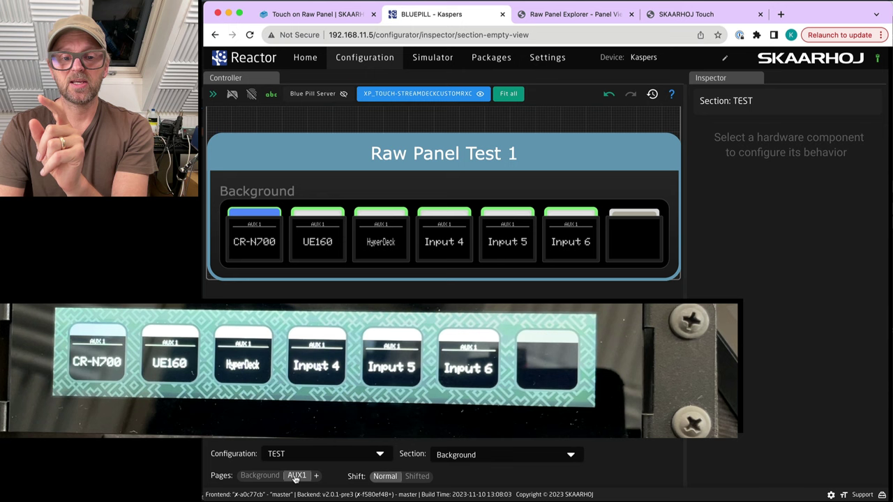
click(261, 476)
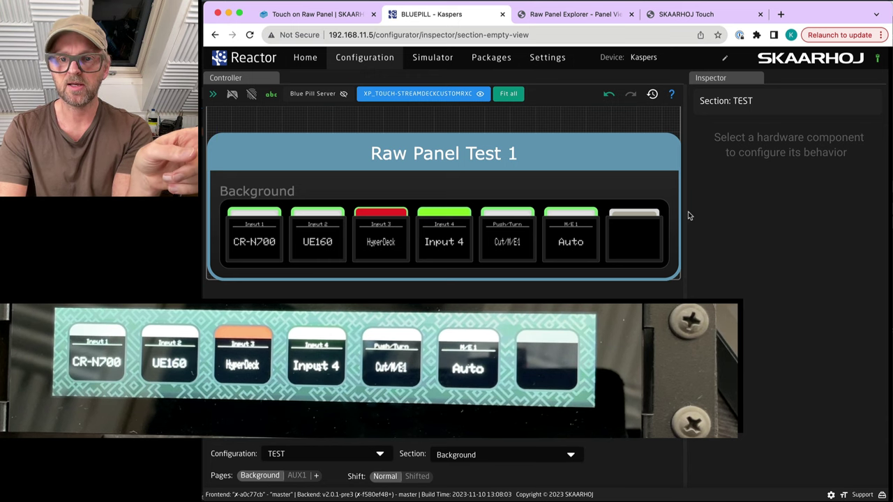
Step: Assign the Switch Page navigation behavior to the empty seventh button (HWC 106) on the Background page
click(638, 232)
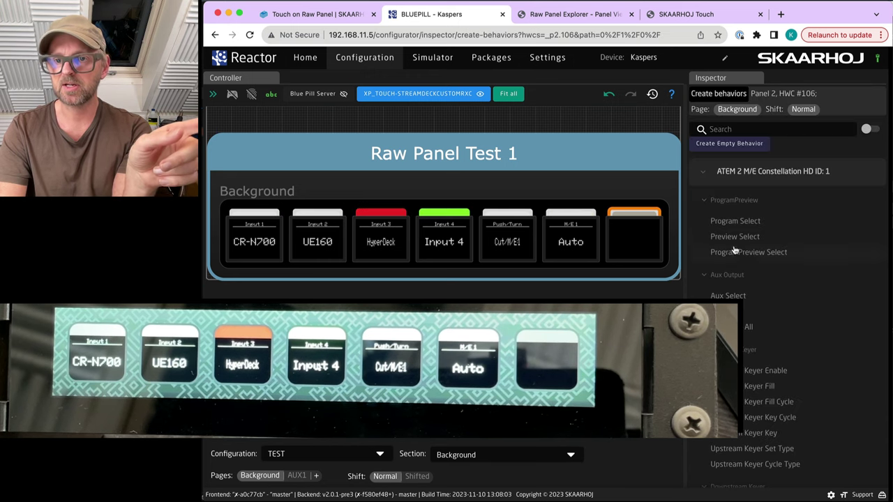
click(705, 175)
click(703, 240)
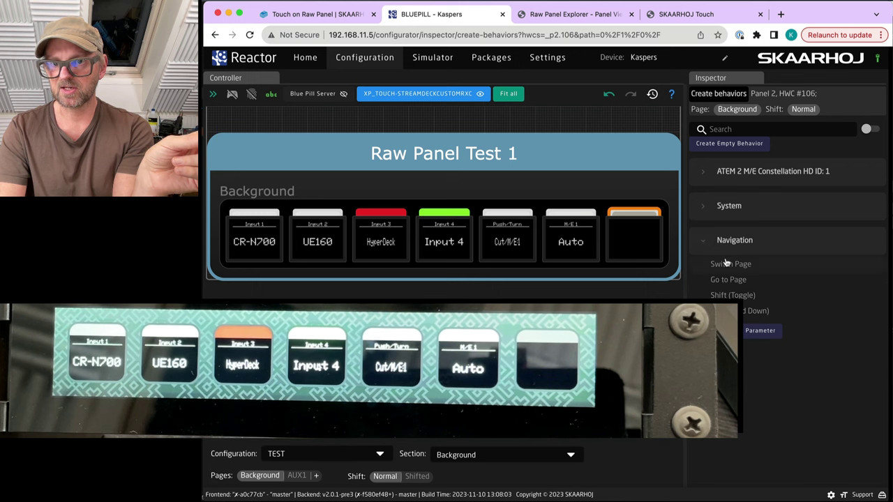
click(730, 265)
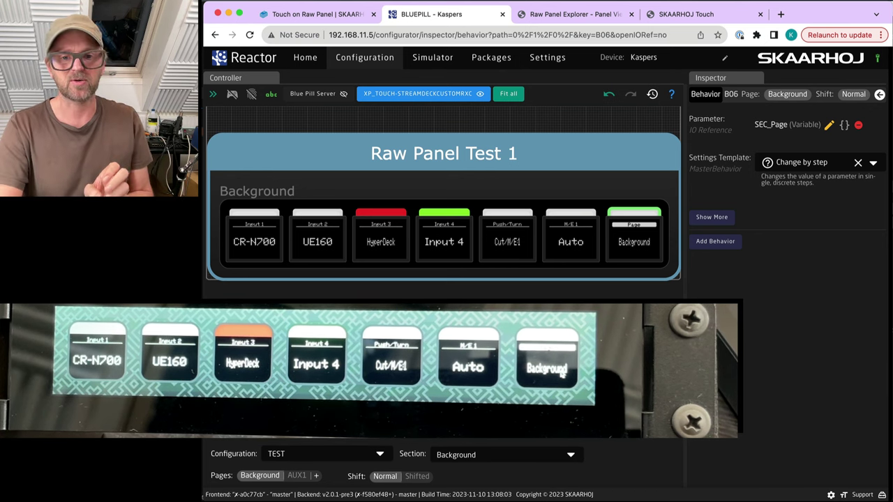
Step: Replace the Auto behavior of the sixth button (HWC 105) on the Background page with the Shift (Toggle) navigation behavior
click(576, 241)
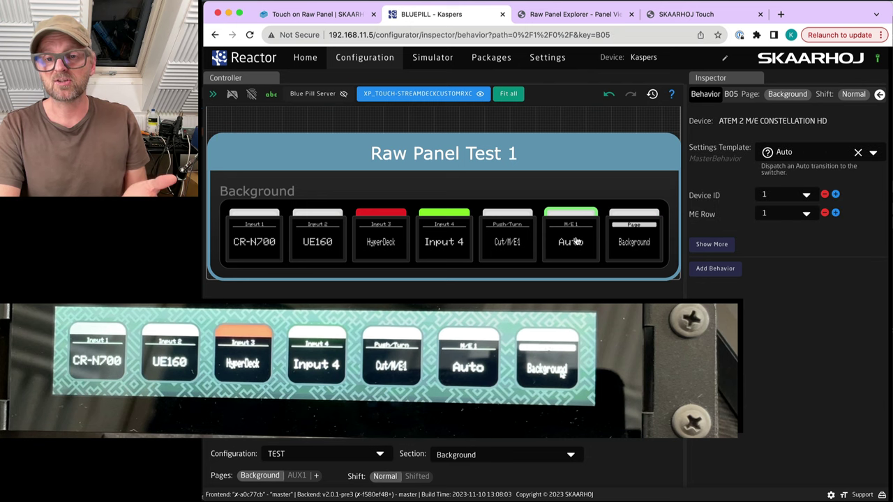
click(879, 96)
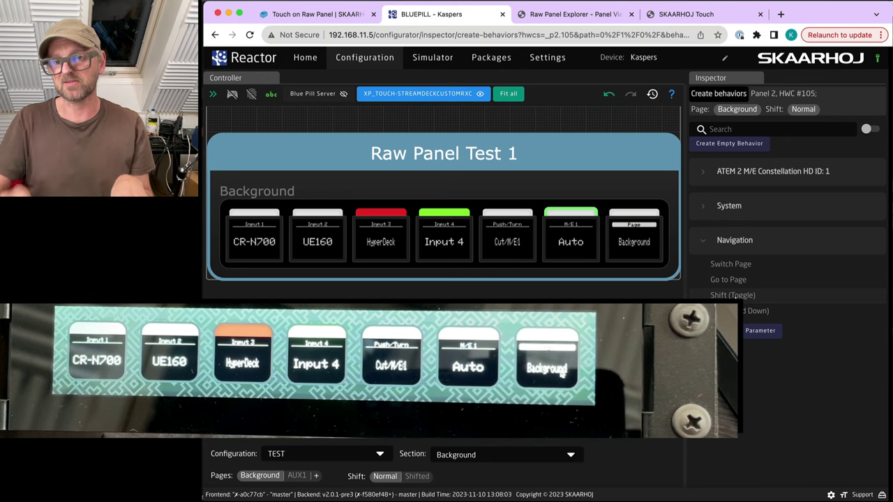
click(735, 296)
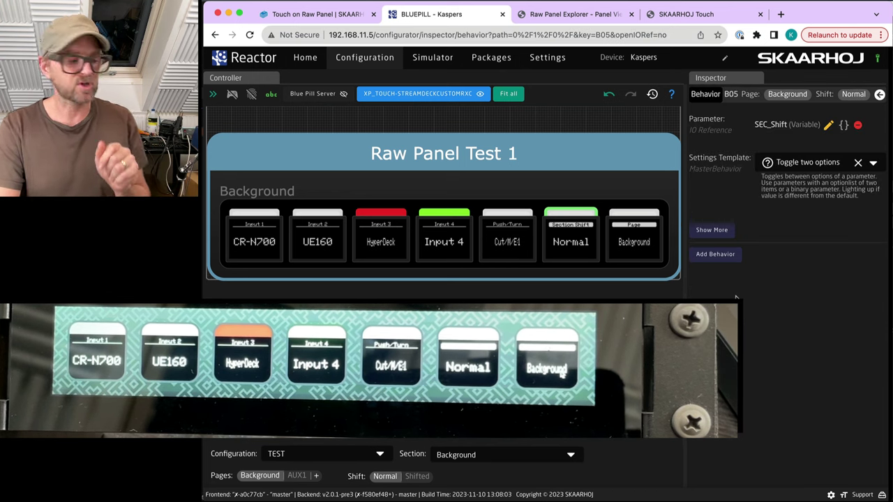